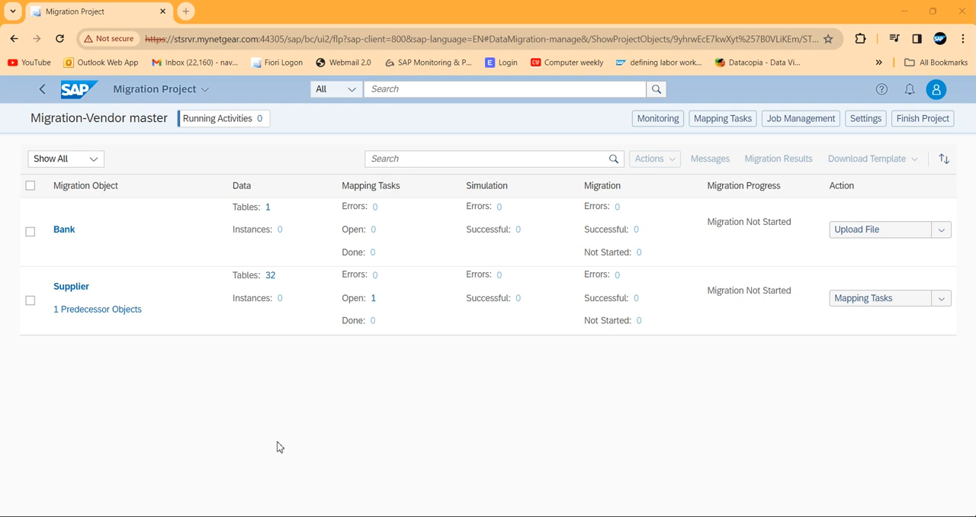
Reload the Migration-Vendor master project page and open the file upload for the Bank migration object.
left_click(60, 40)
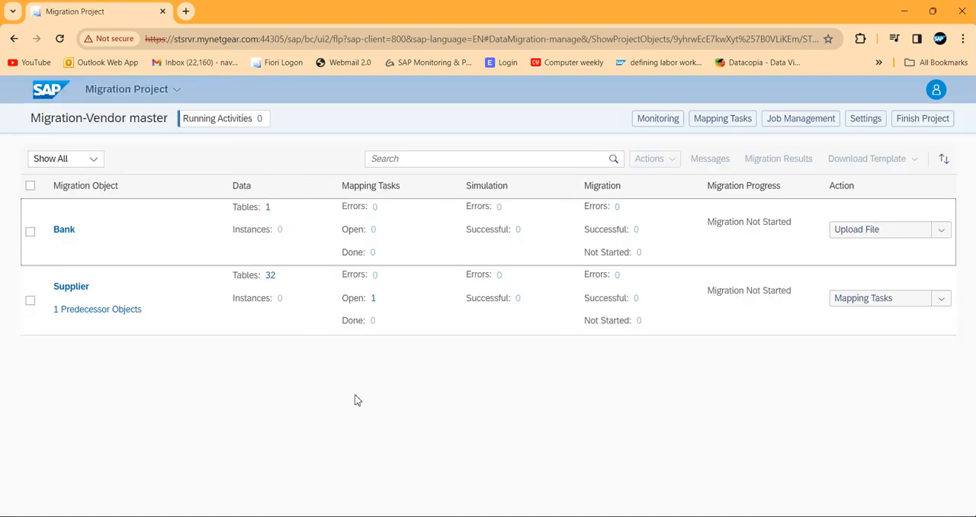
left_click(889, 238)
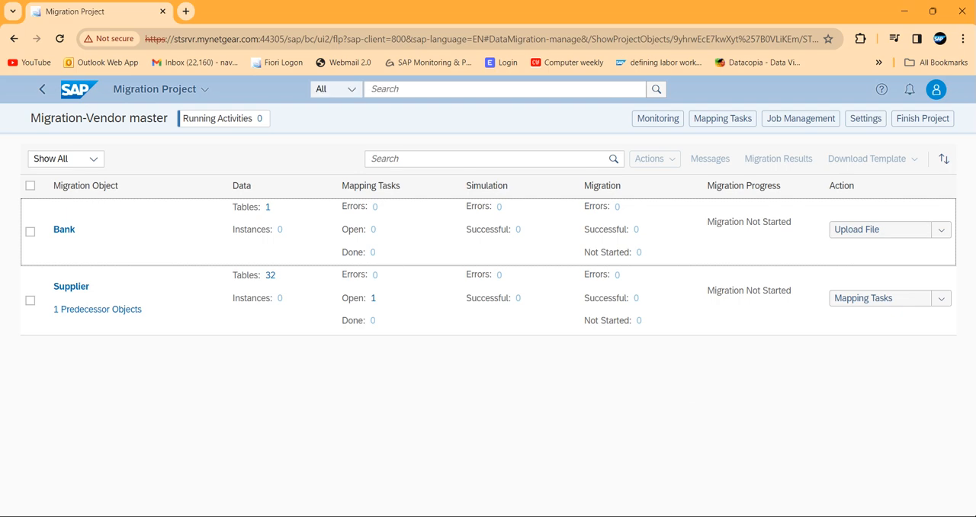
Switch to the Source data for Bank (4) workbook in Excel and enter IN as the bank country/region key in row 9.
left_click(755, 516)
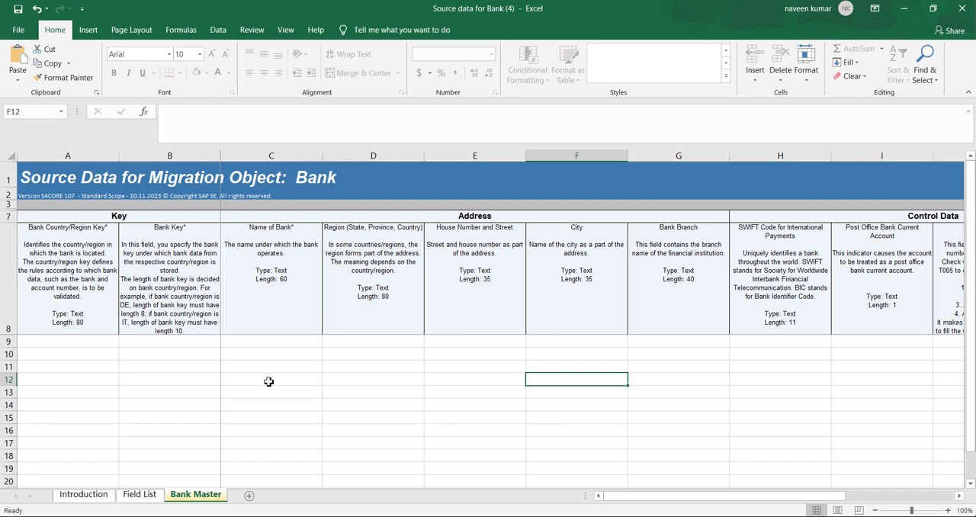
left_click_drag(616, 499, 612, 496)
left_click(84, 345)
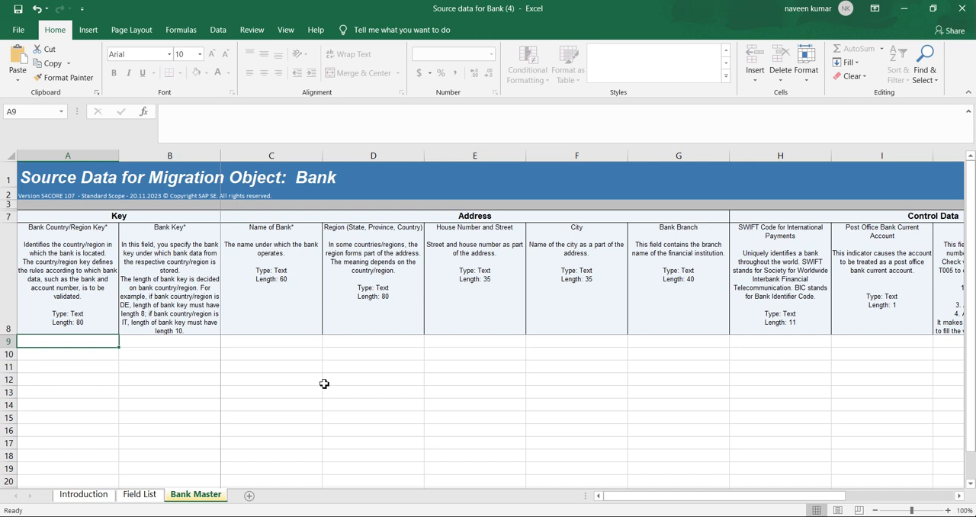
type("IN")
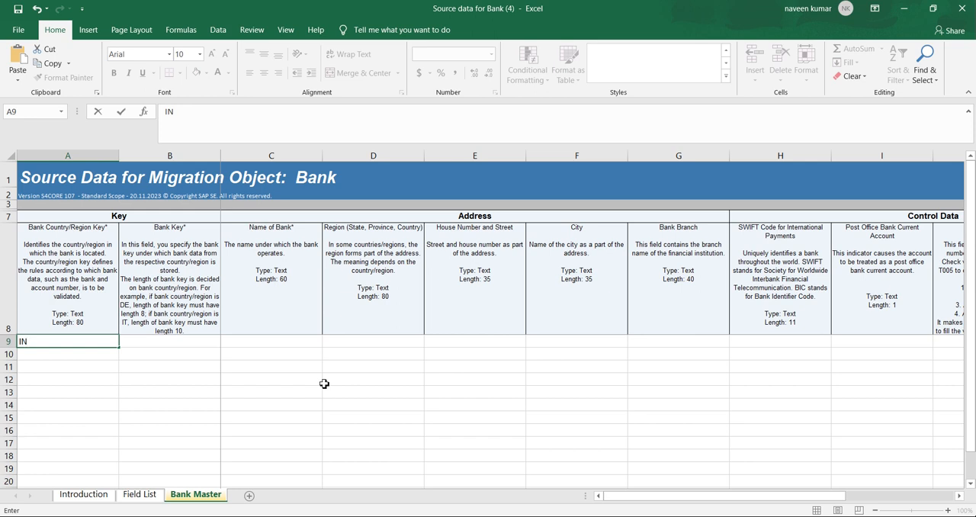
key("Tab")
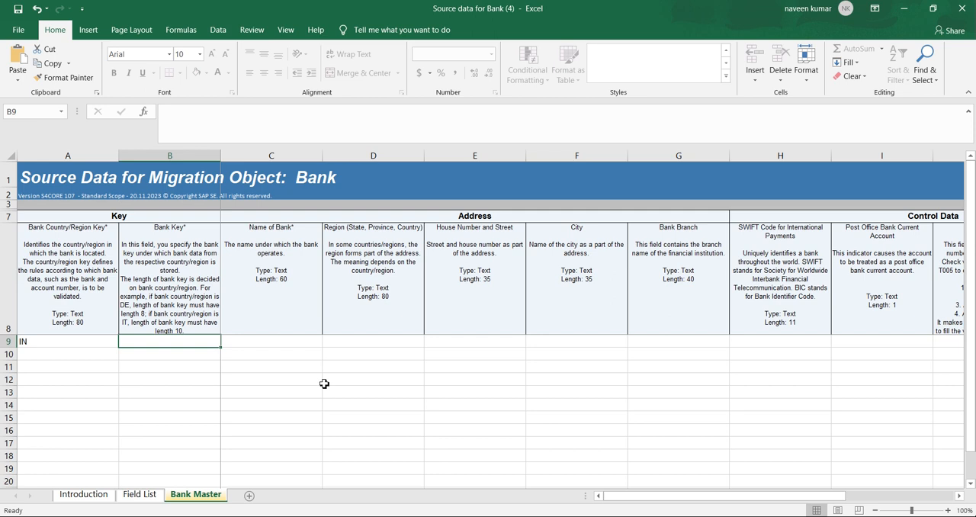
Enter ICIC0004314 as the bank key and ICICI BANK as the name of the bank in row 9.
type("I")
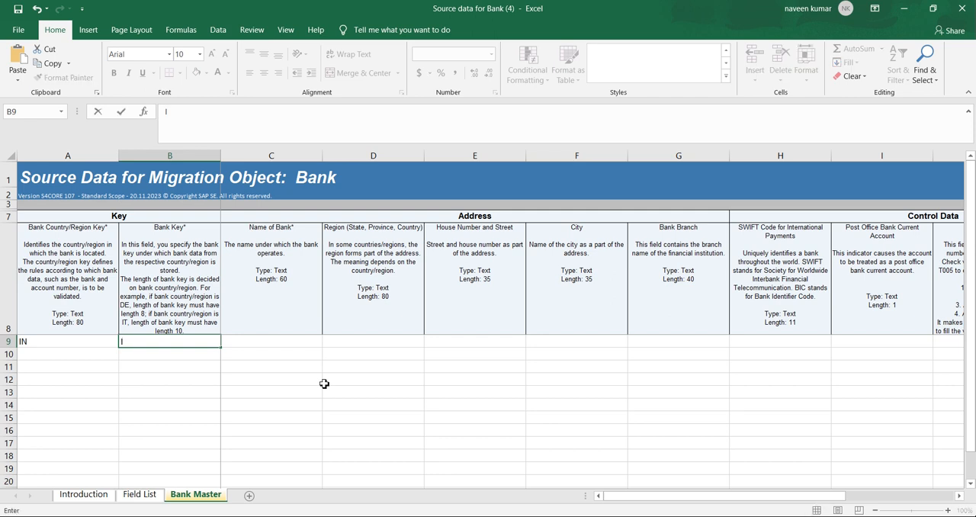
type("CIC0004314")
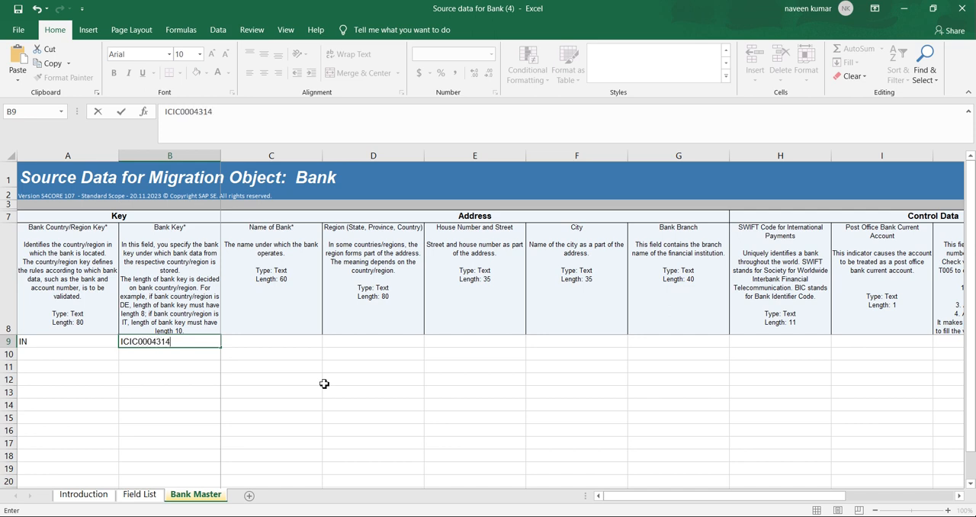
left_click(284, 345)
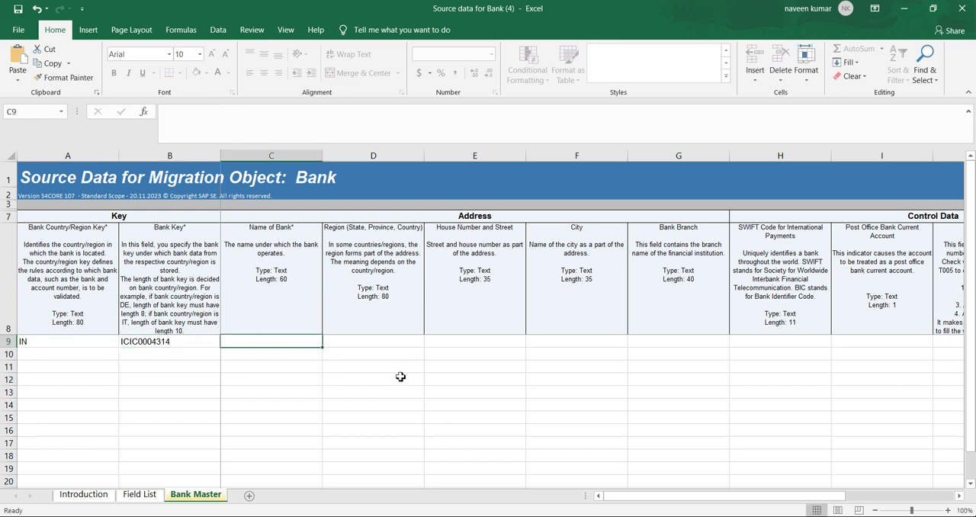
type("IC")
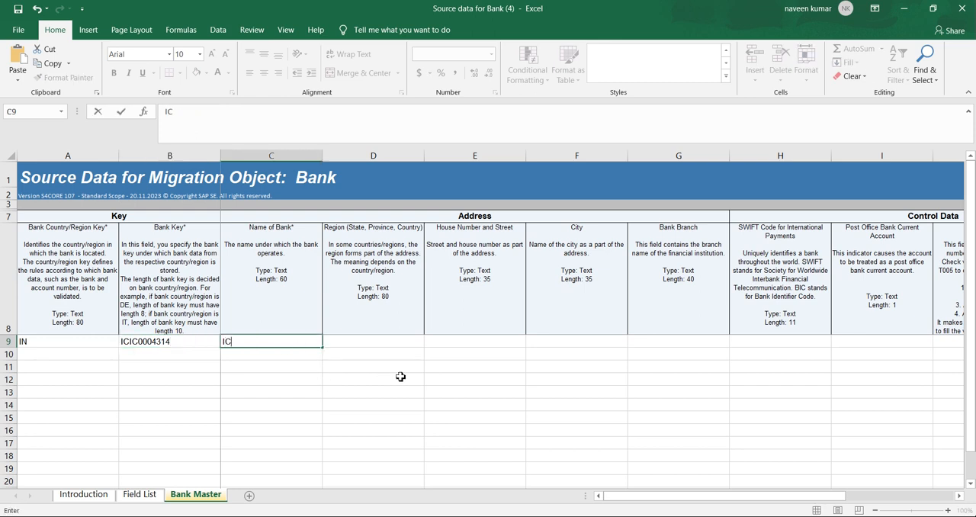
type("ICI BANK")
key("Tab")
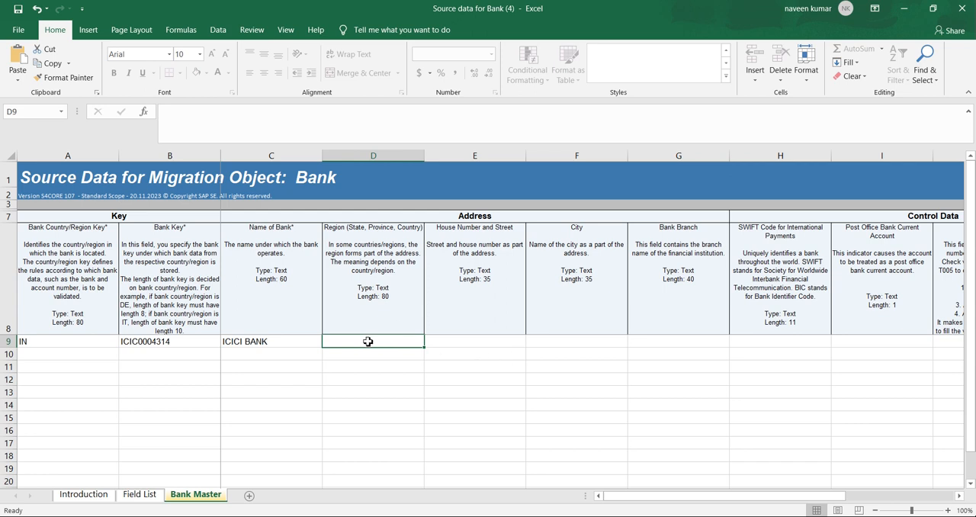
Enter PUNE as both the city and the bank branch in row 9.
left_click(567, 343)
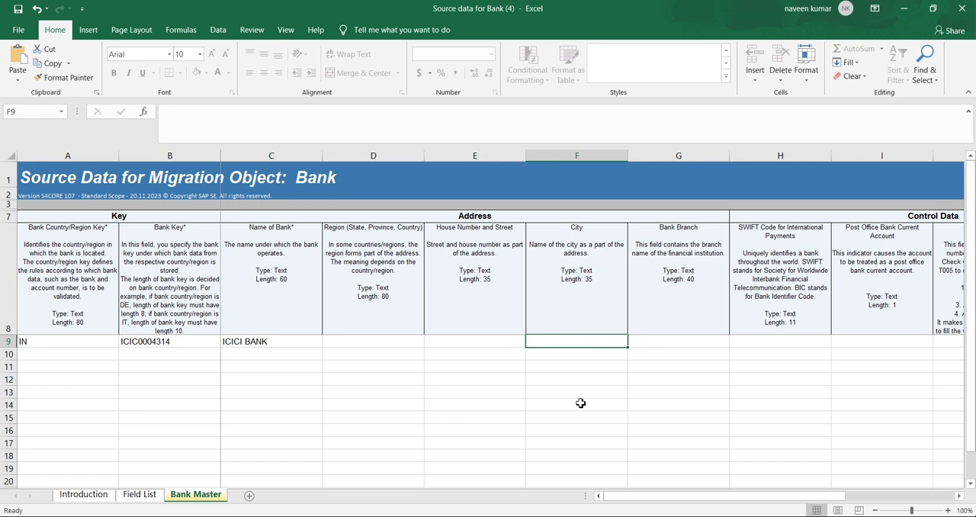
type("PUNE")
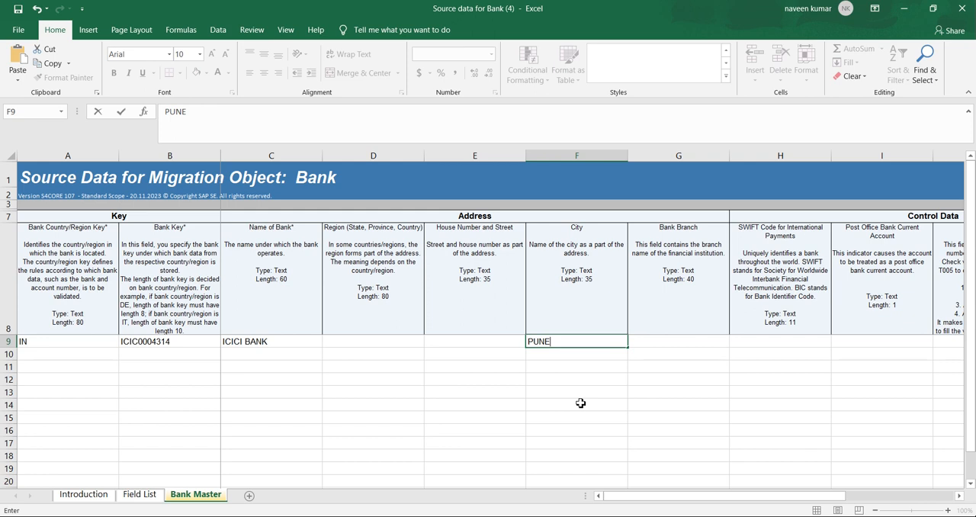
key("Tab")
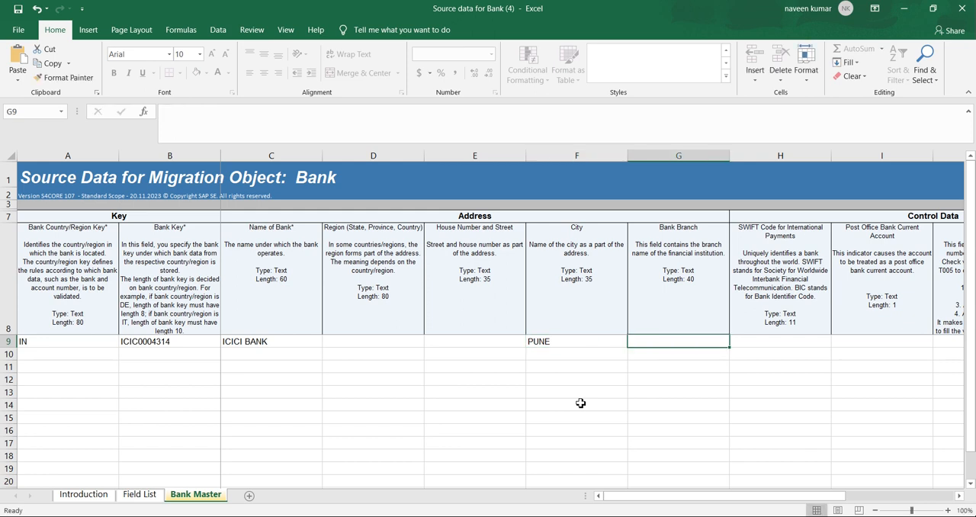
type("PUNE")
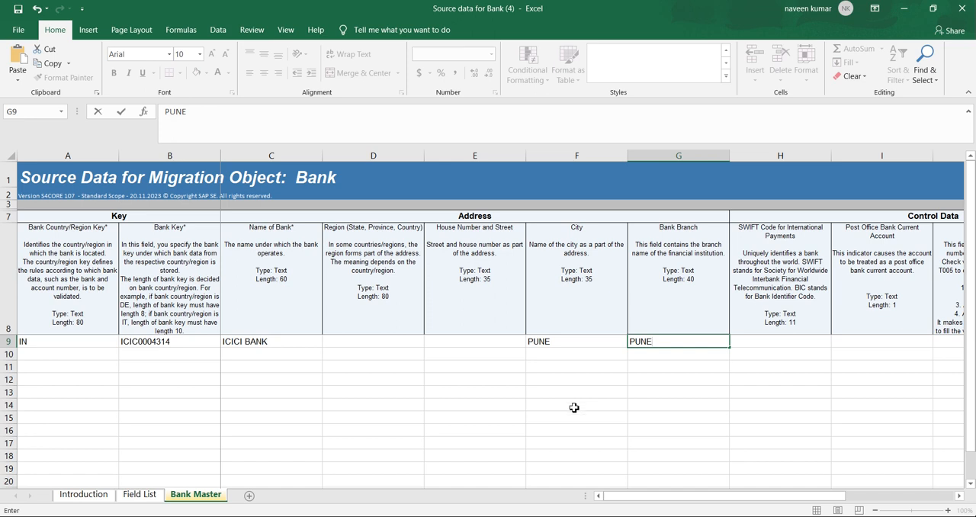
left_click(574, 408)
Fill in the bank number under Control Data in row 9.
left_click_drag(614, 495, 699, 488)
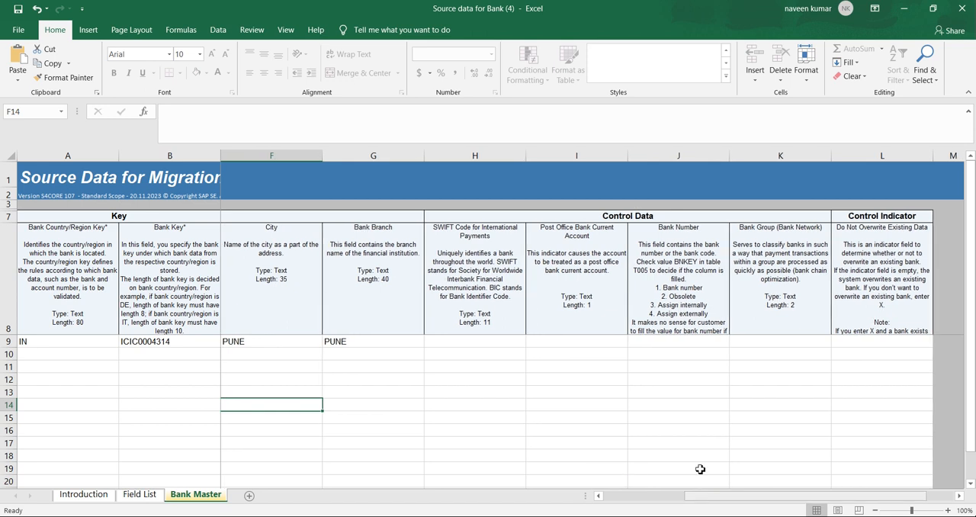
left_click(649, 344)
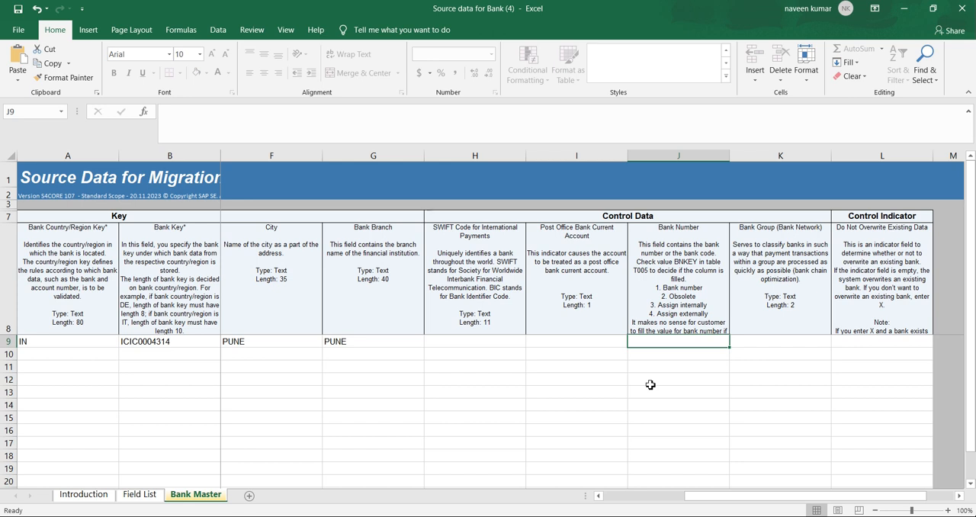
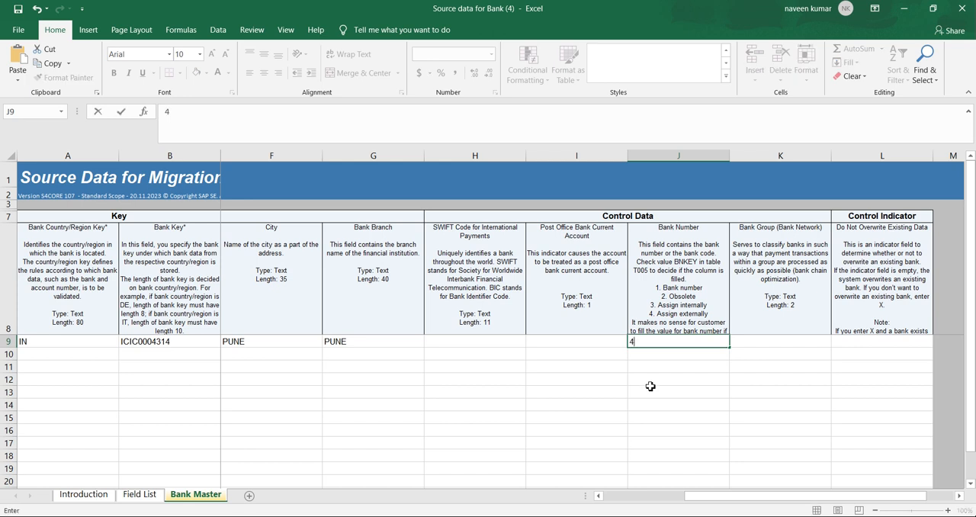
left_click(651, 387)
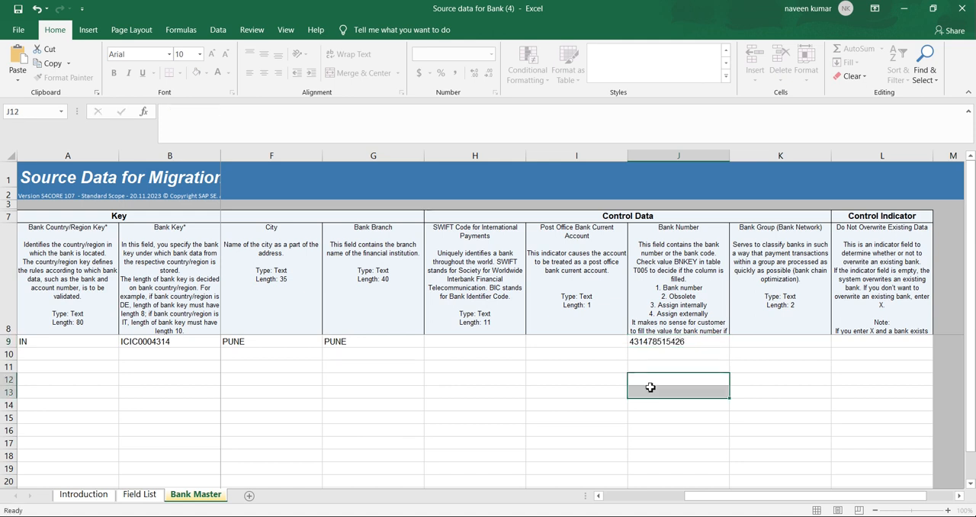
left_click(664, 432)
Save the workbook, keeping the XML Spreadsheet 2003 format, and close it.
left_click_drag(698, 495, 614, 497)
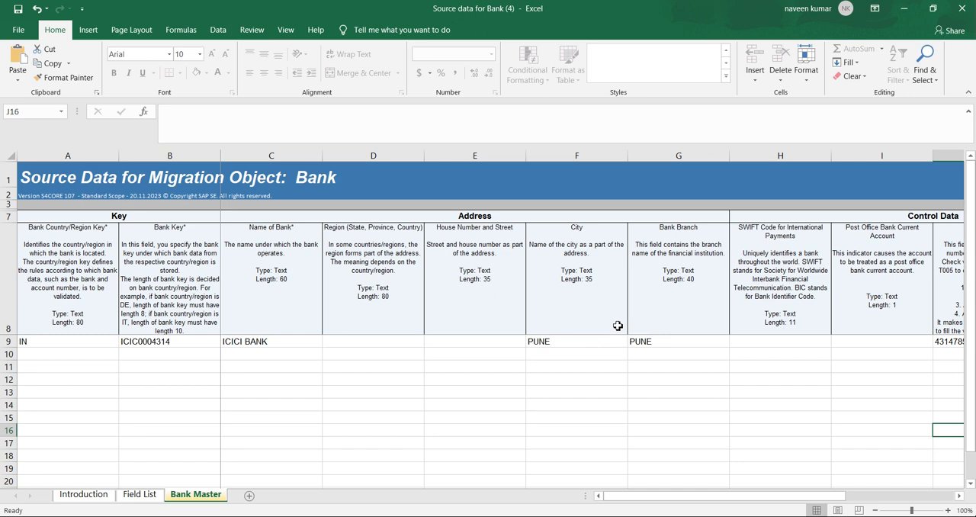
left_click_drag(643, 497, 610, 497)
key("ctrl+s")
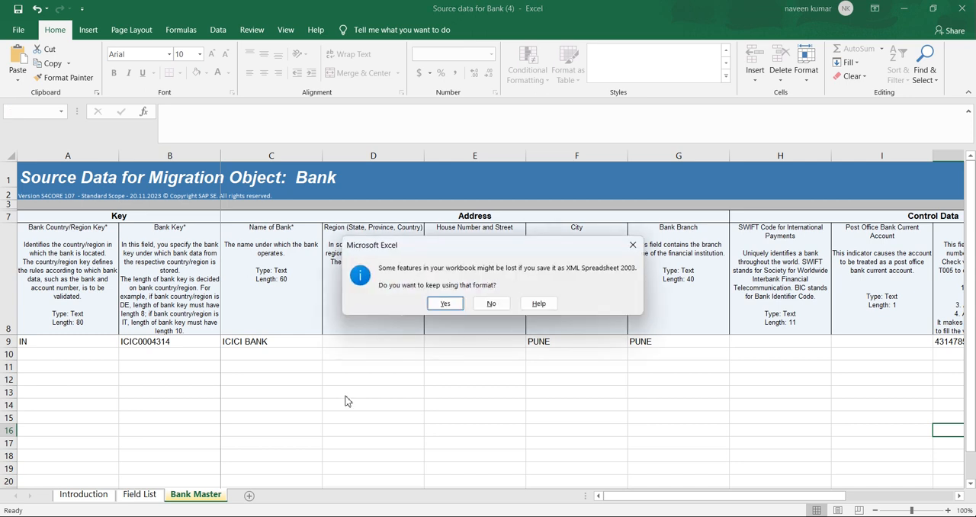
left_click(445, 304)
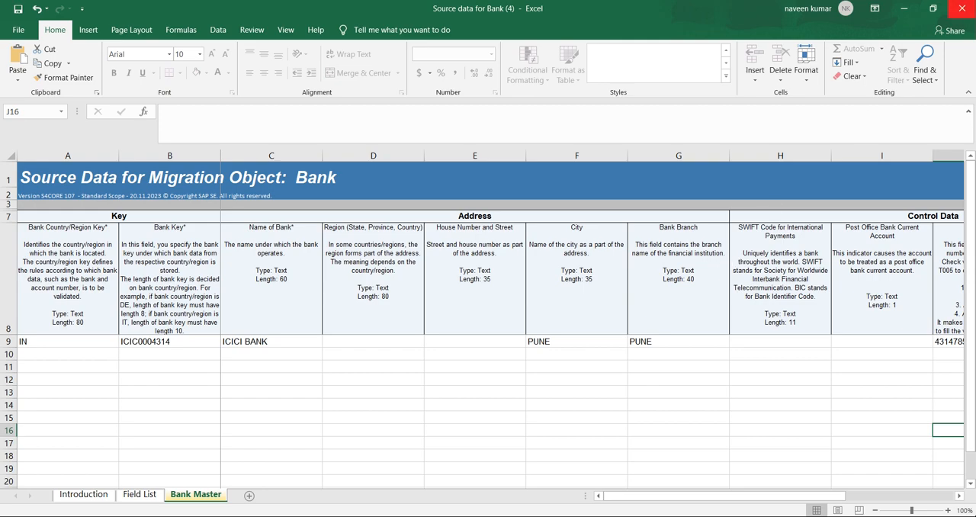
left_click(962, 9)
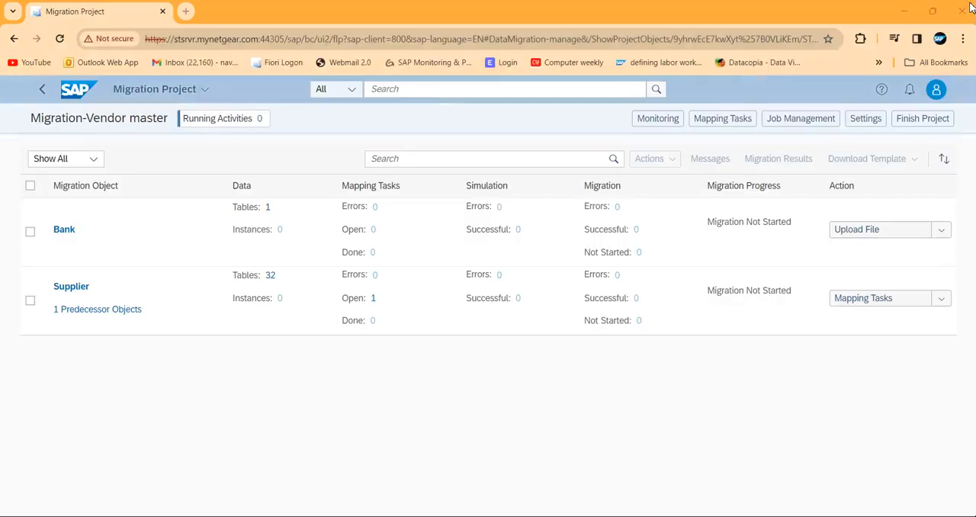
Keep waiting for the unresponsive Migration Project page, and reload it.
left_click(439, 375)
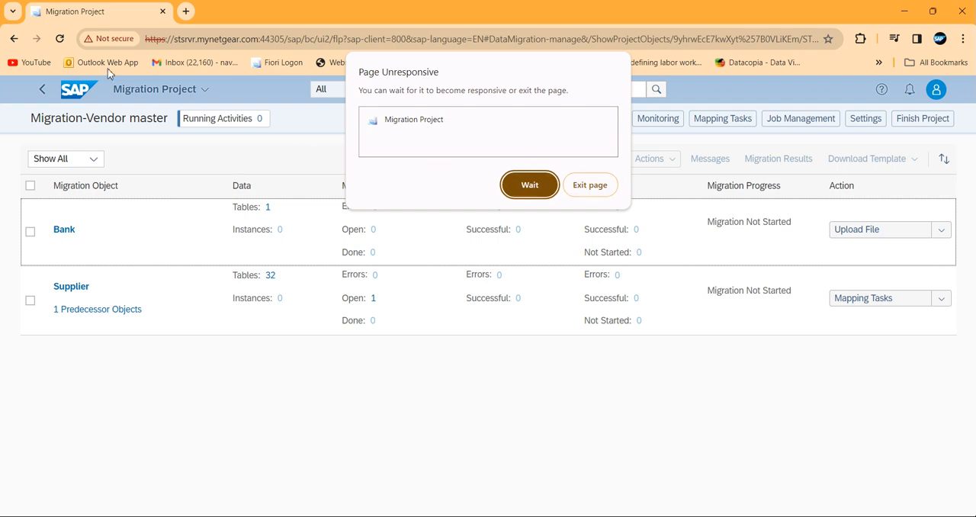
left_click(538, 186)
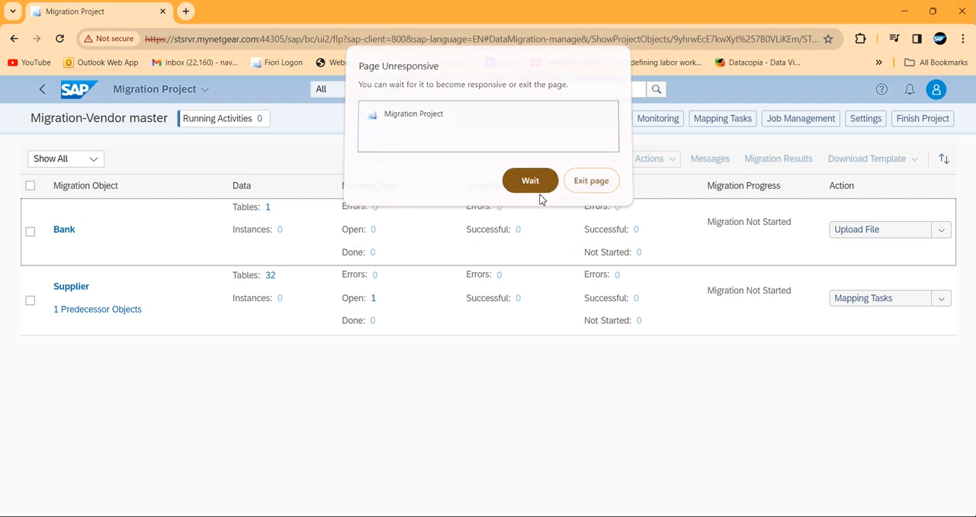
left_click(61, 43)
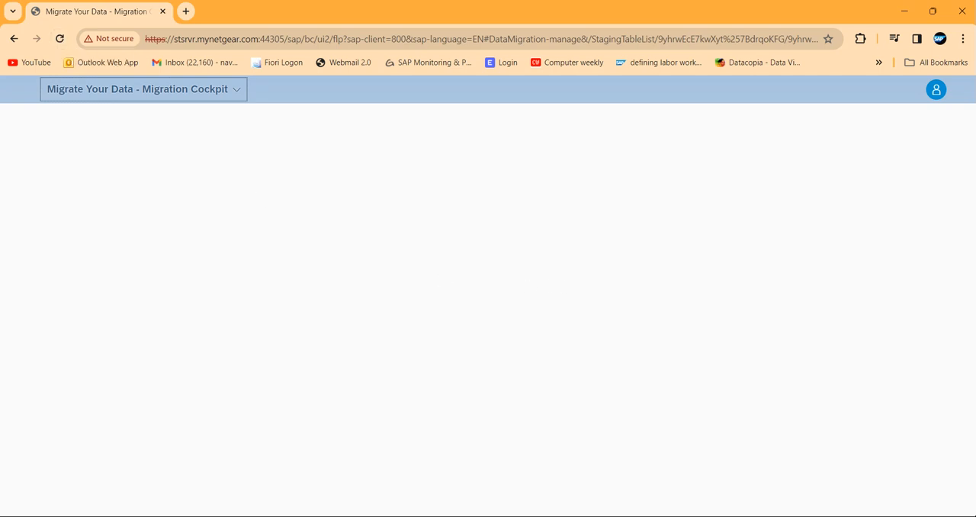
Connect the computer to the VELVET_3256 Wi-Fi network and close the network settings.
left_click(813, 516)
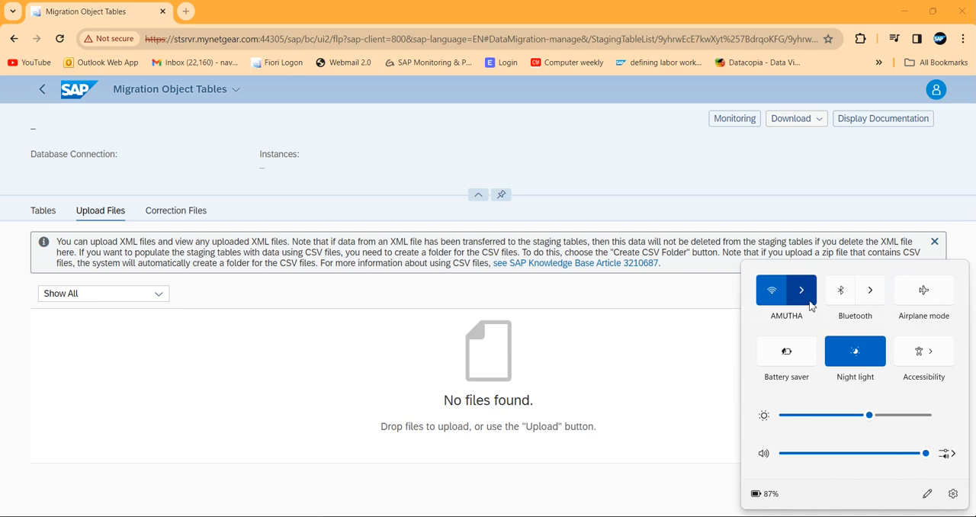
left_click(804, 293)
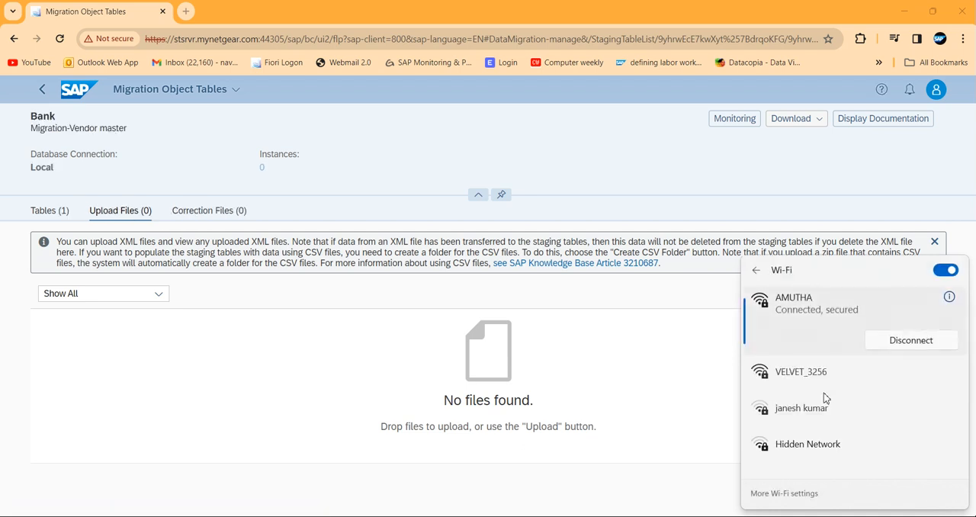
left_click(817, 376)
left_click(877, 401)
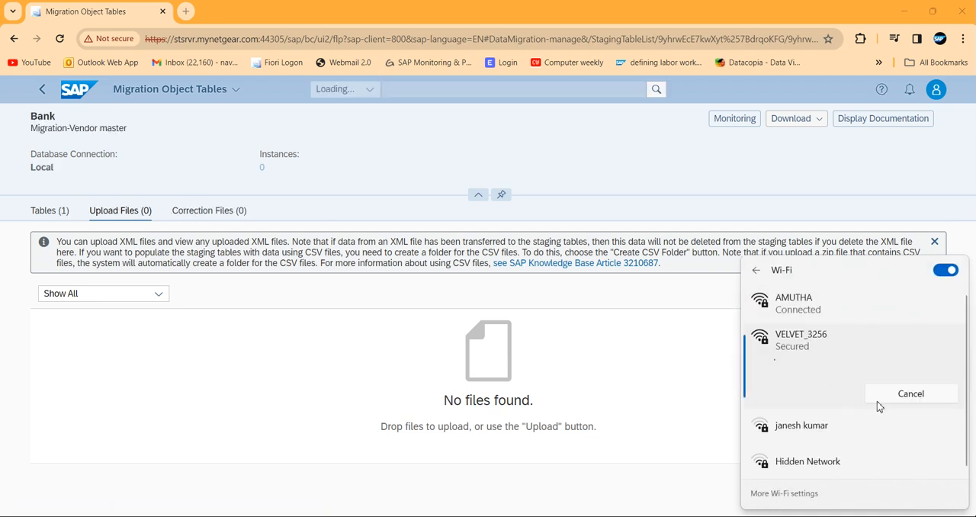
left_click(679, 361)
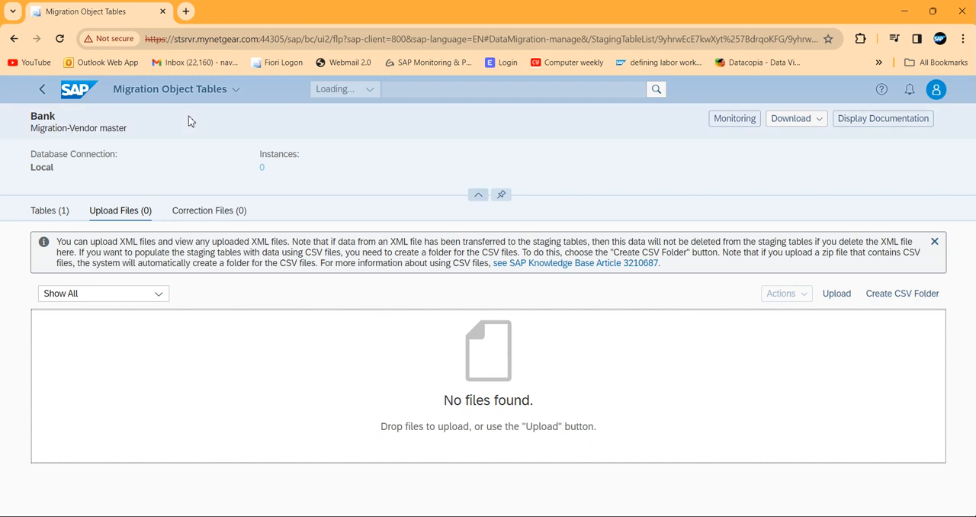
Reload the Bank object's page and upload the file Source data for Bank (4) from the Downloads folder.
left_click(60, 40)
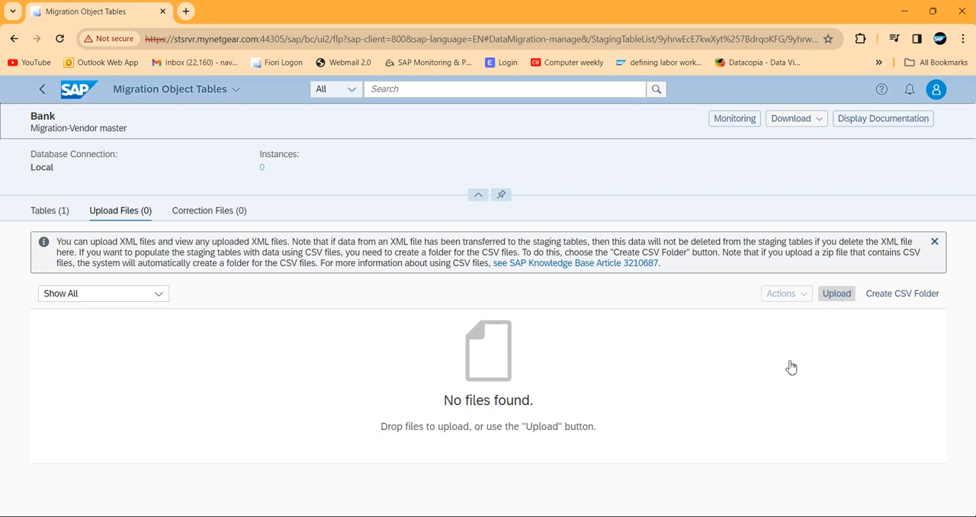
left_click(836, 294)
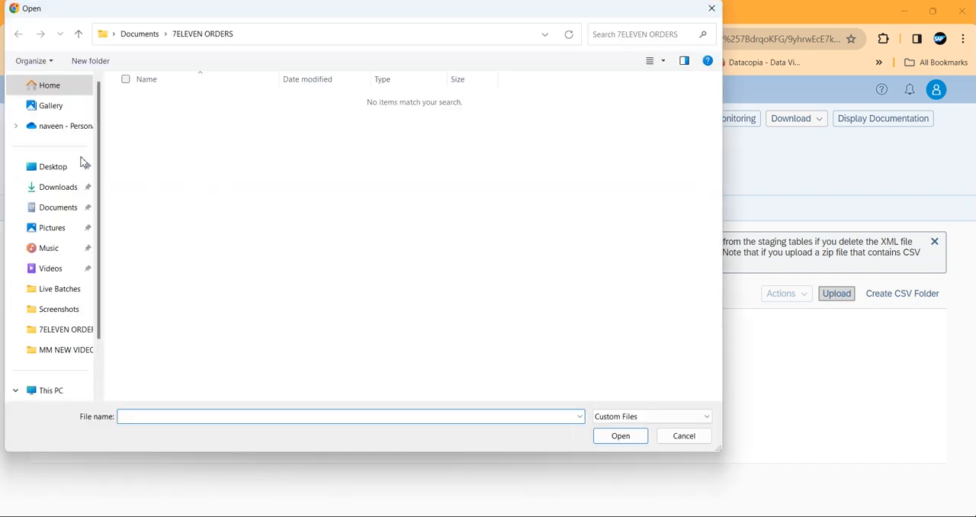
left_click(62, 189)
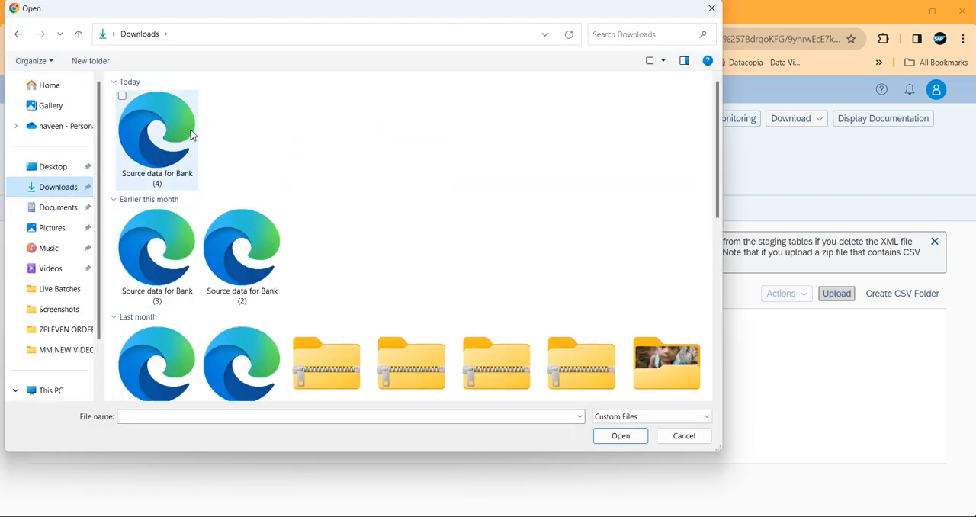
left_click(157, 144)
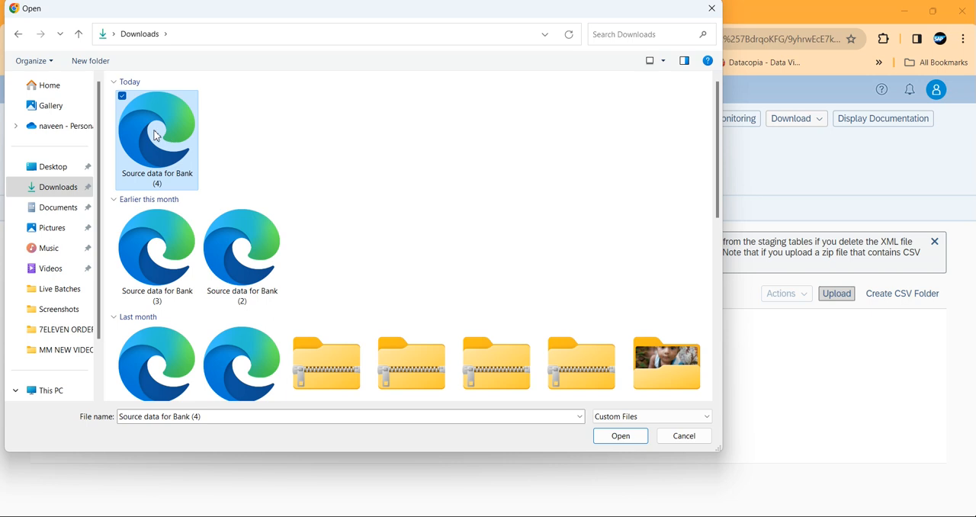
double_click(156, 138)
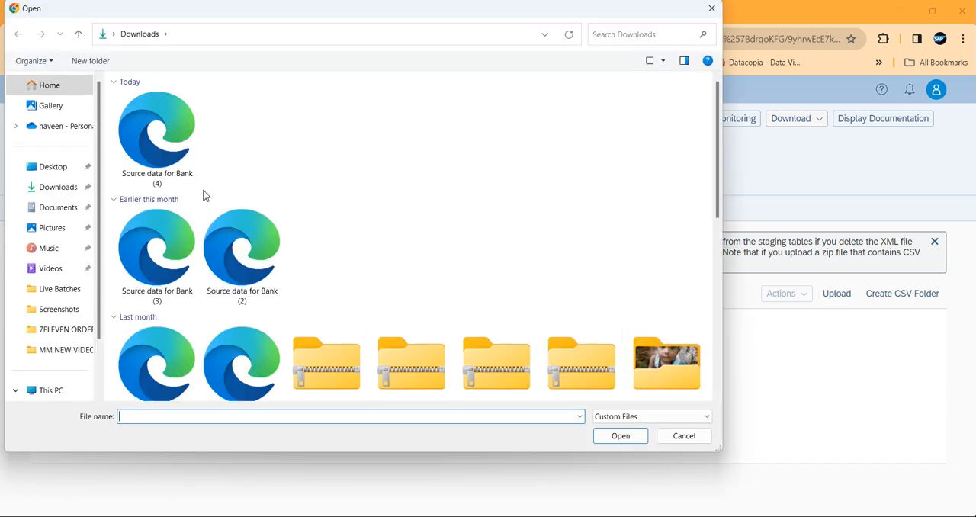
left_click(151, 138)
double_click(151, 138)
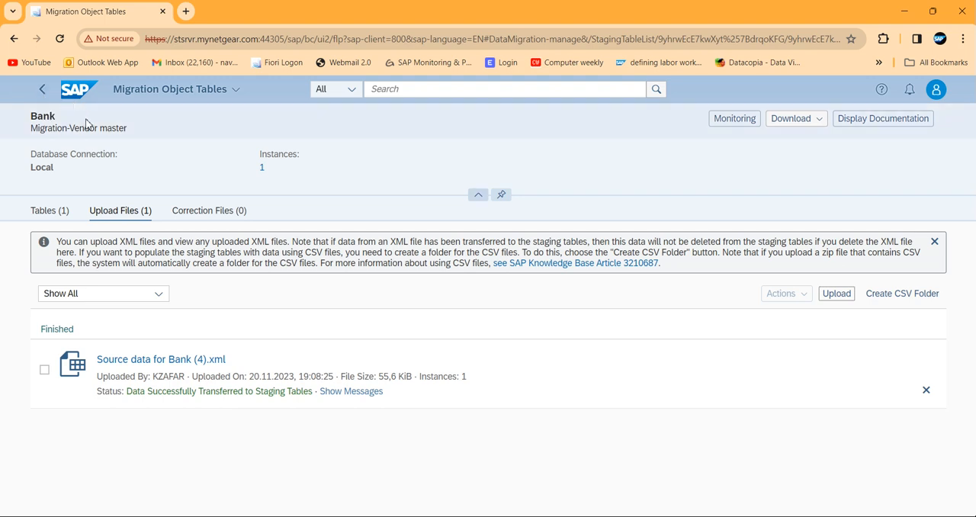
Return to the Migration-Vendor master project and prepare the Bank object's staging tables with the consistency check off.
left_click(46, 95)
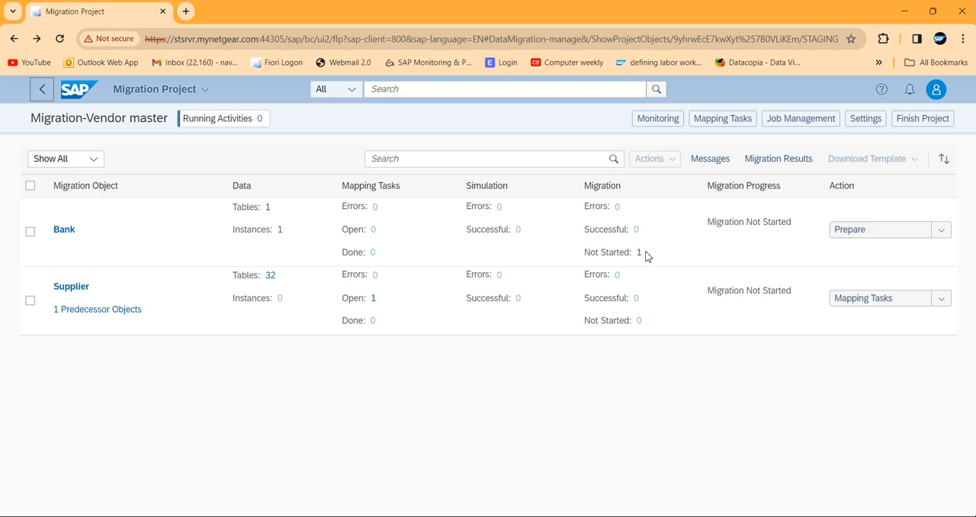
left_click_drag(584, 252, 654, 257)
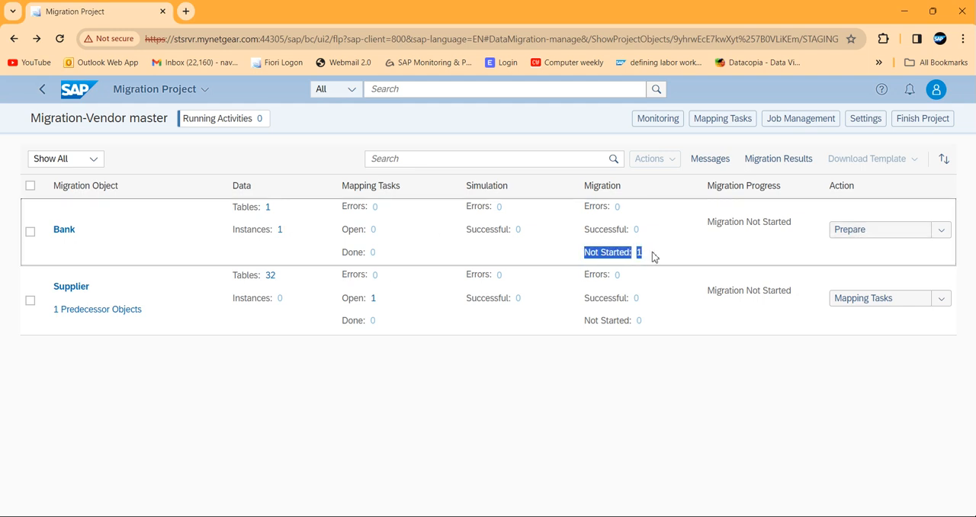
left_click(861, 230)
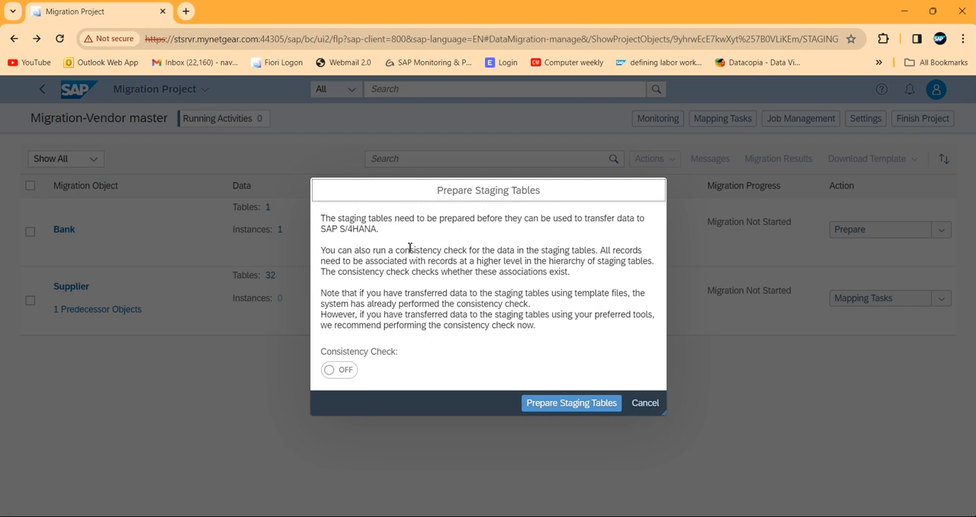
left_click(552, 405)
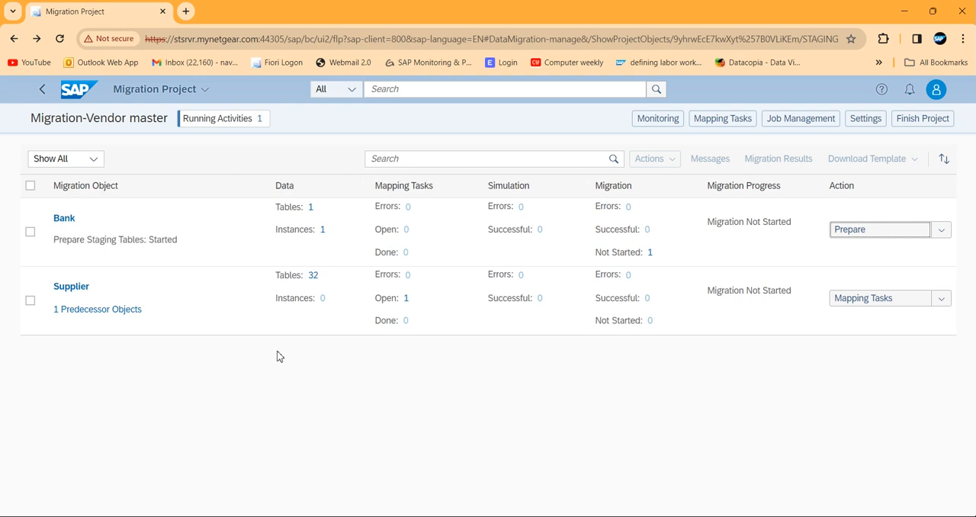
Check the project's running activities for the staging table preparation, and return to the project overview.
left_click(210, 122)
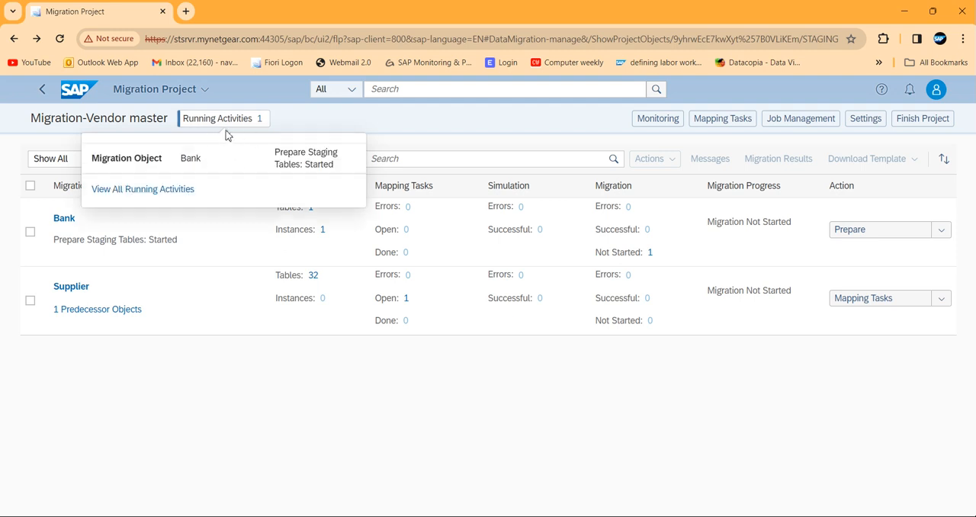
left_click(158, 191)
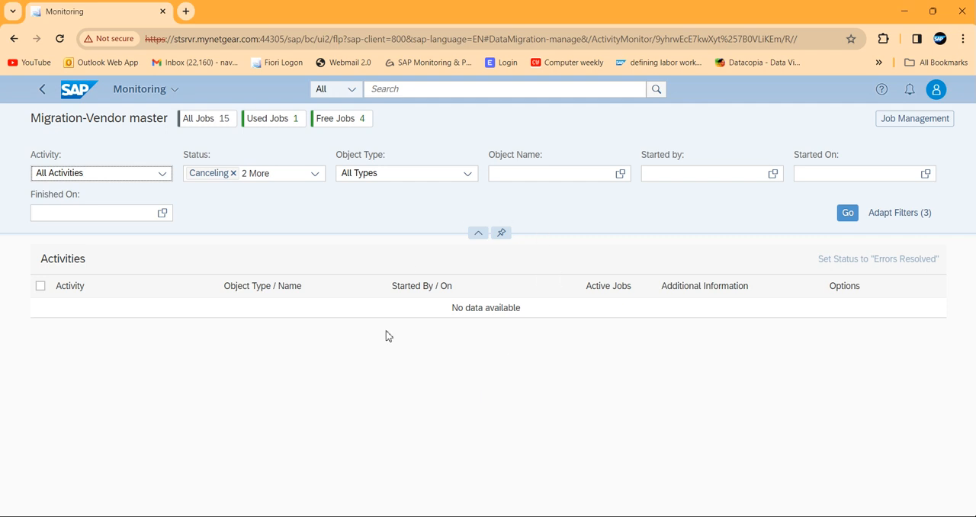
left_click(43, 92)
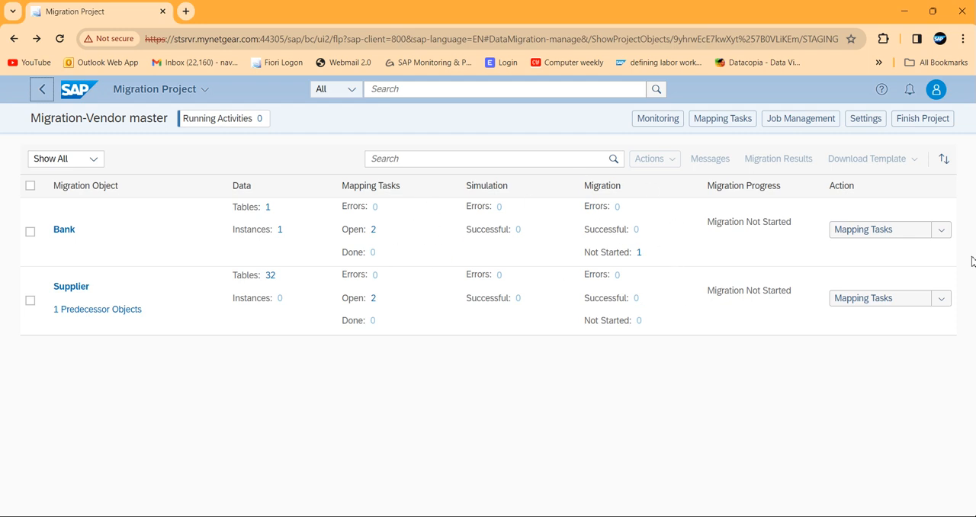
Open the Bank object's mapping tasks and confirm the target value in Mapping of Bank Key.
left_click(877, 233)
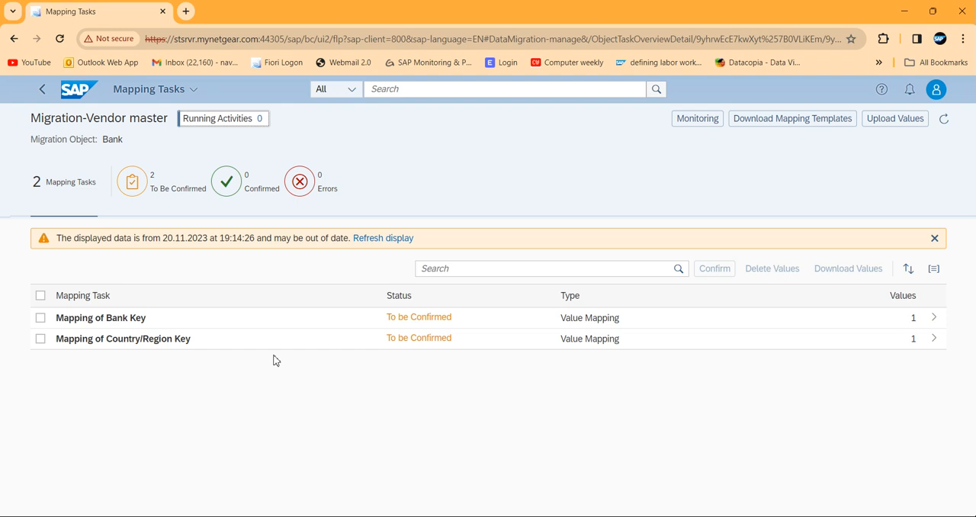
left_click(41, 298)
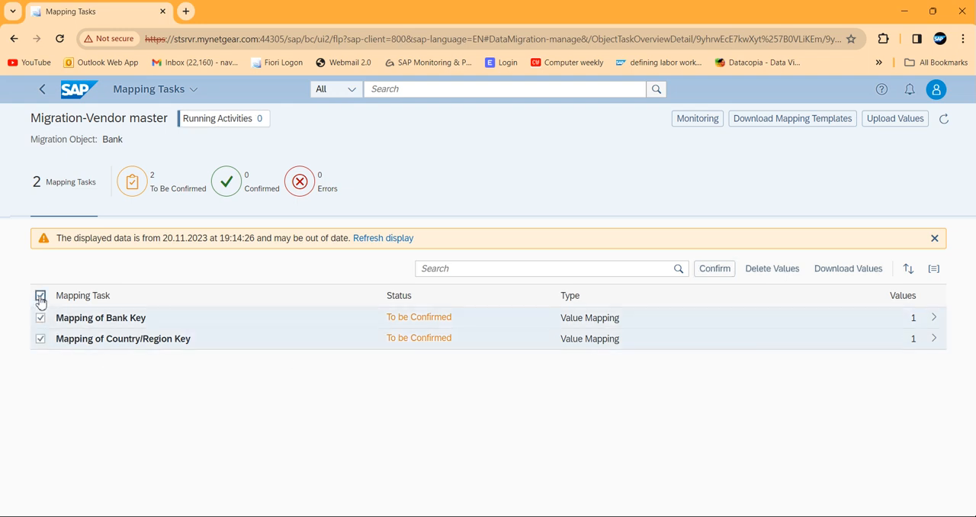
left_click(347, 322)
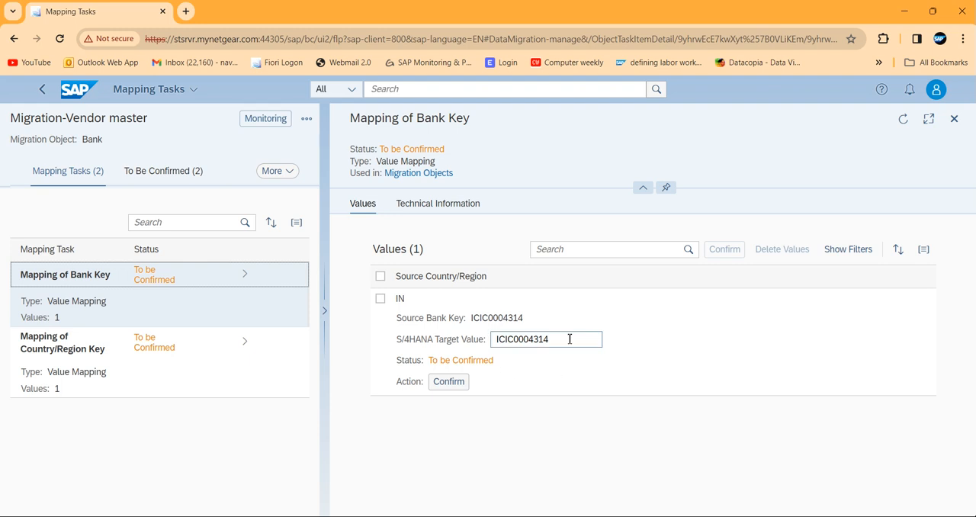
left_click(450, 385)
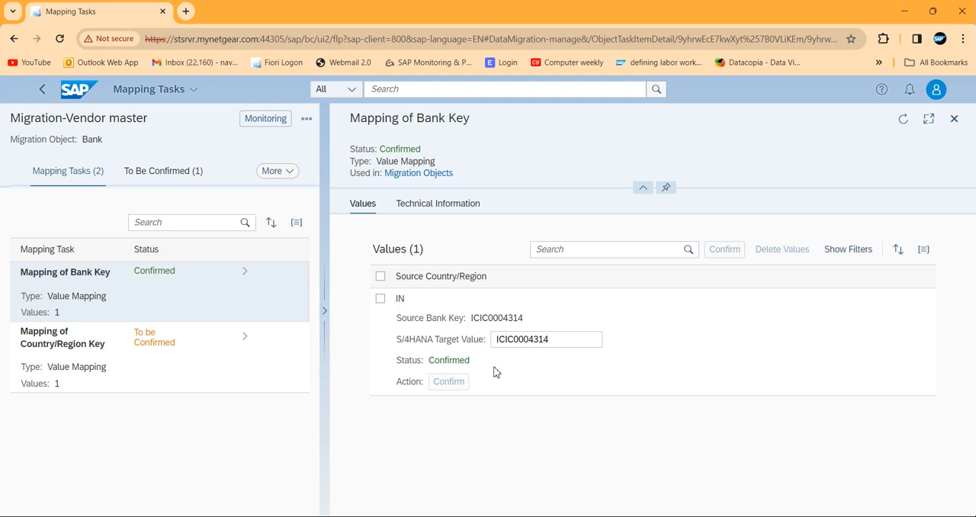
Confirm the Mapping of Country/Region Key task with the target value IN.
left_click(164, 347)
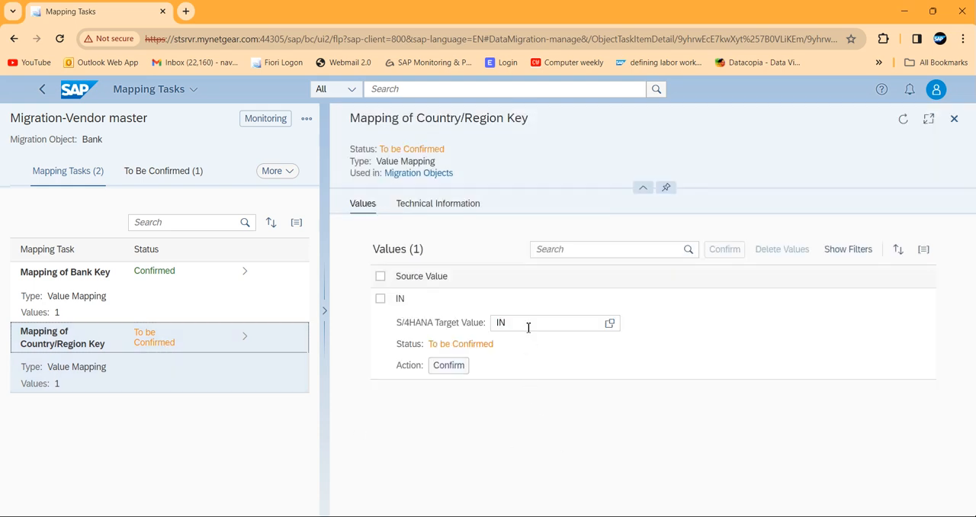
left_click(507, 330)
left_click(452, 368)
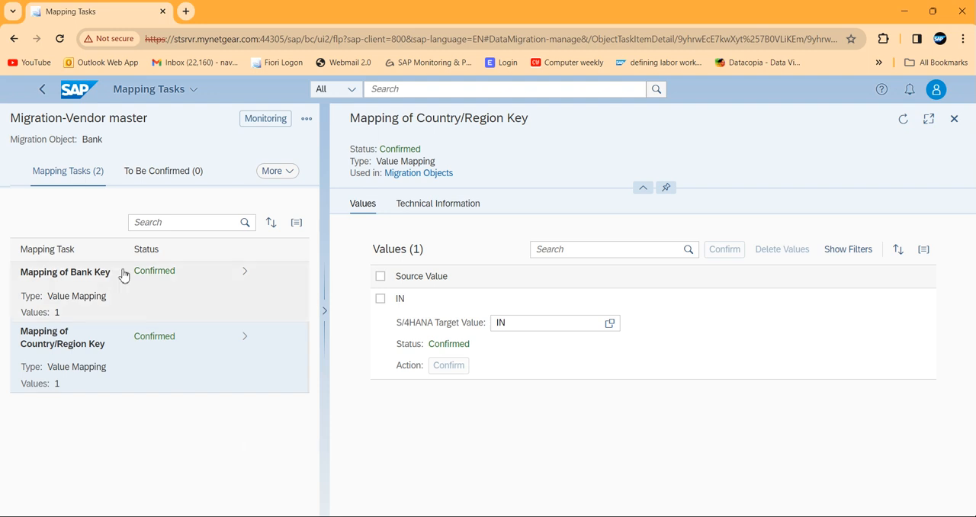
Return to the project overview and start a simulation of all instances of the Bank object.
left_click(42, 90)
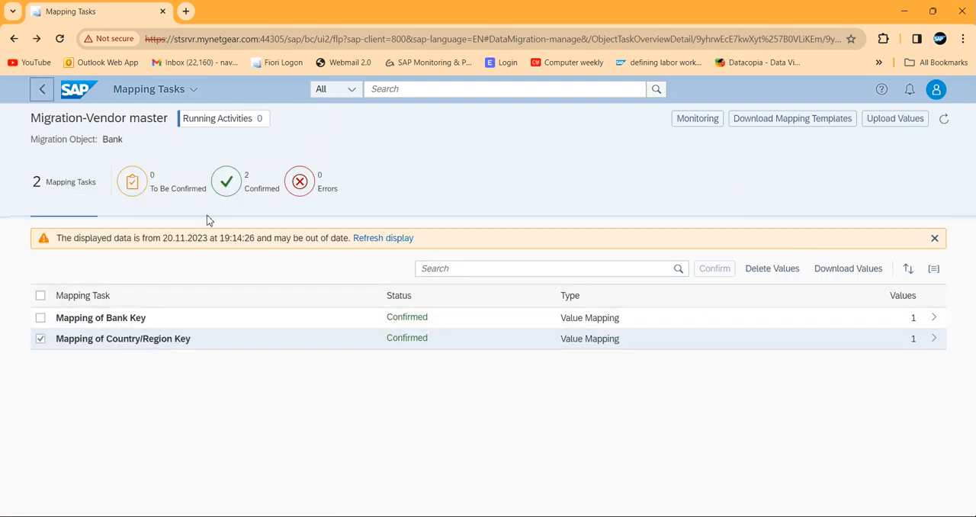
left_click(43, 91)
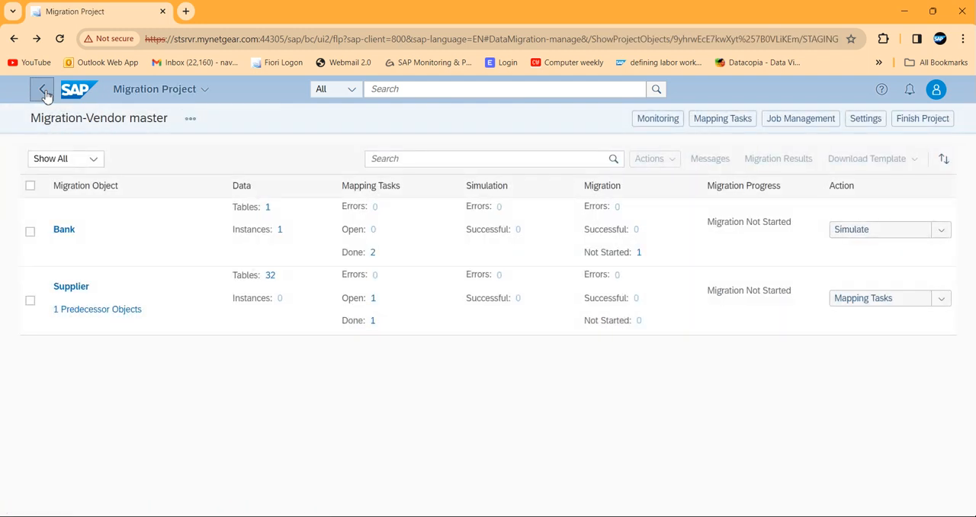
left_click(858, 234)
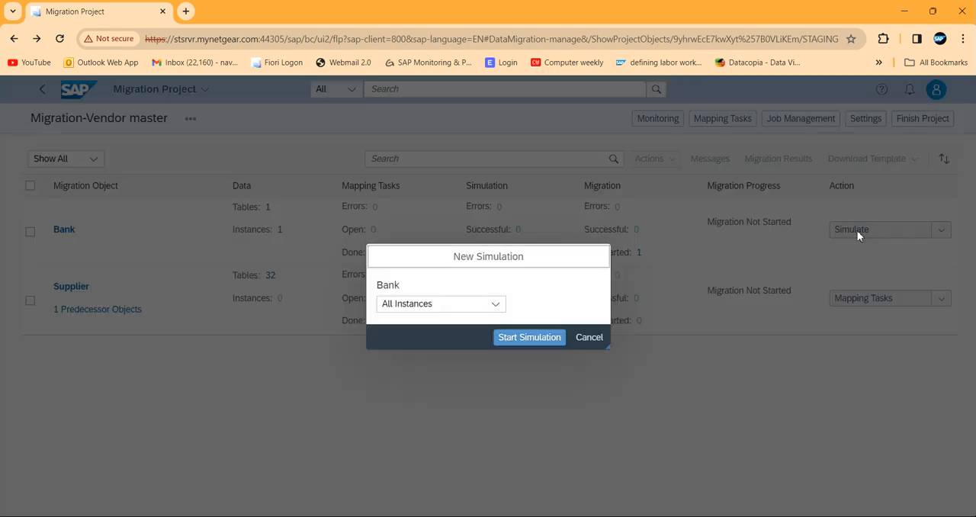
left_click(521, 340)
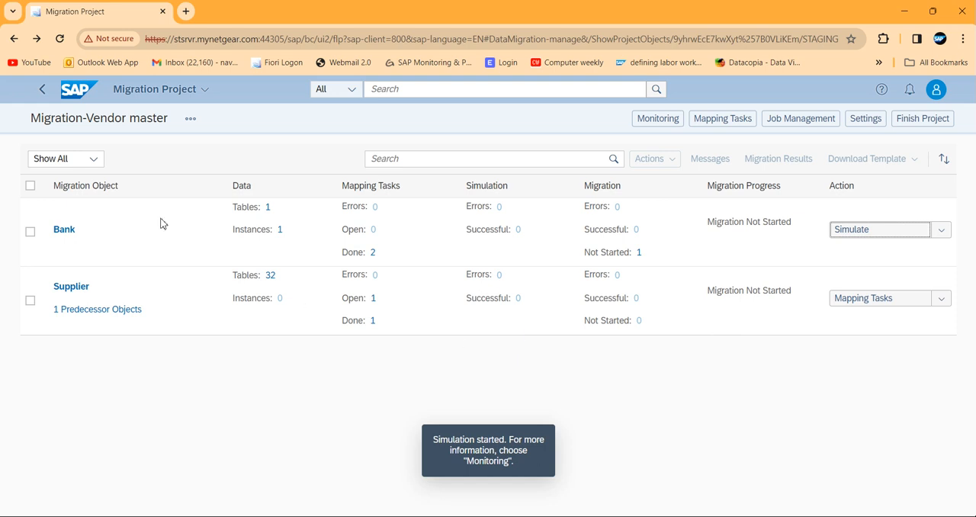
Check the project's running activities for the Bank simulation, and return to the project overview.
left_click(202, 122)
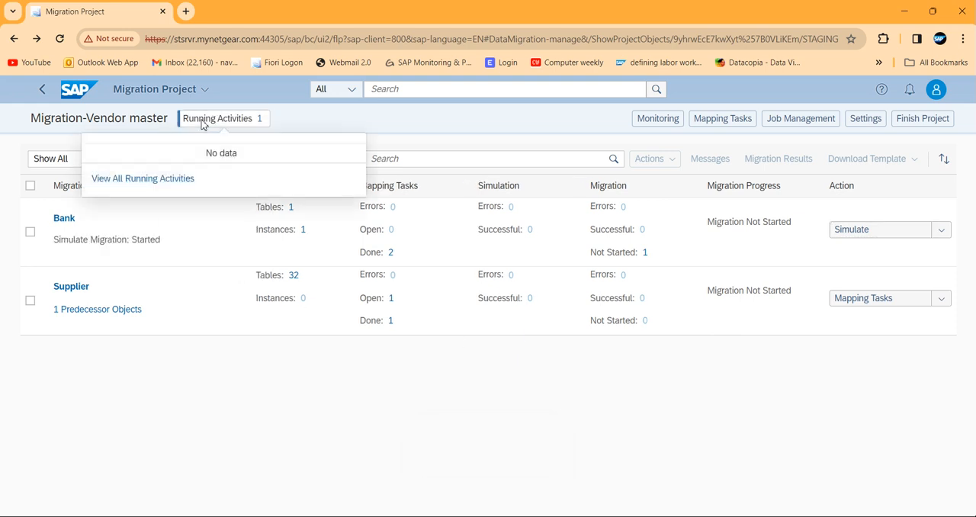
left_click(162, 190)
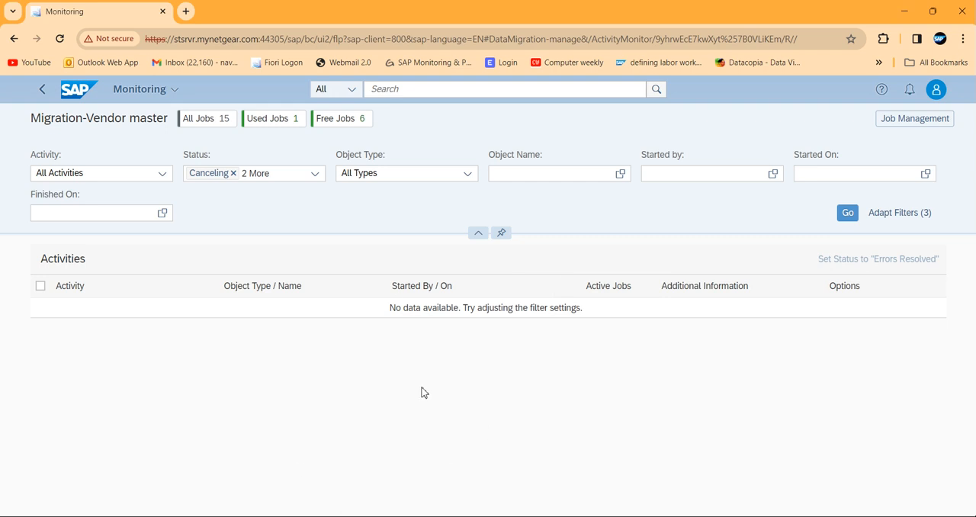
left_click(43, 91)
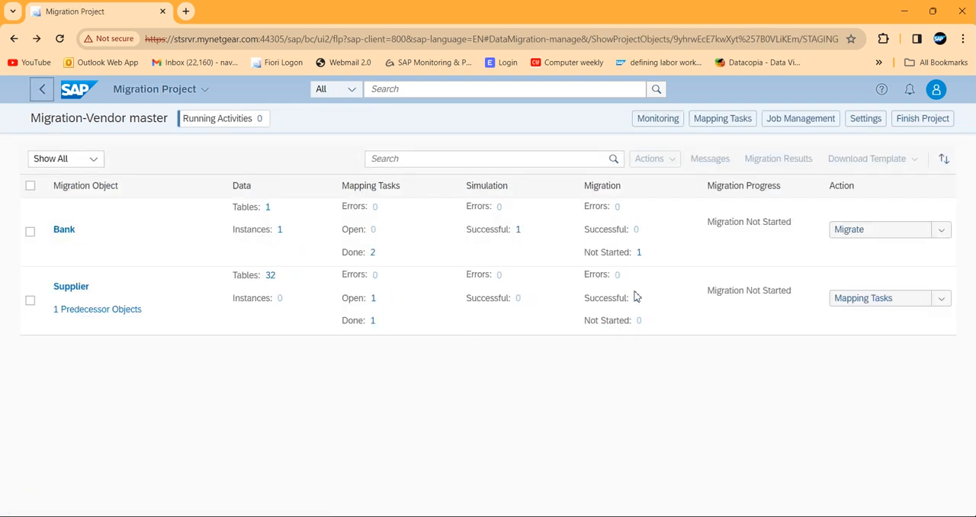
Start the migration of all instances of the Bank object and accept that it cannot be undone.
left_click(858, 231)
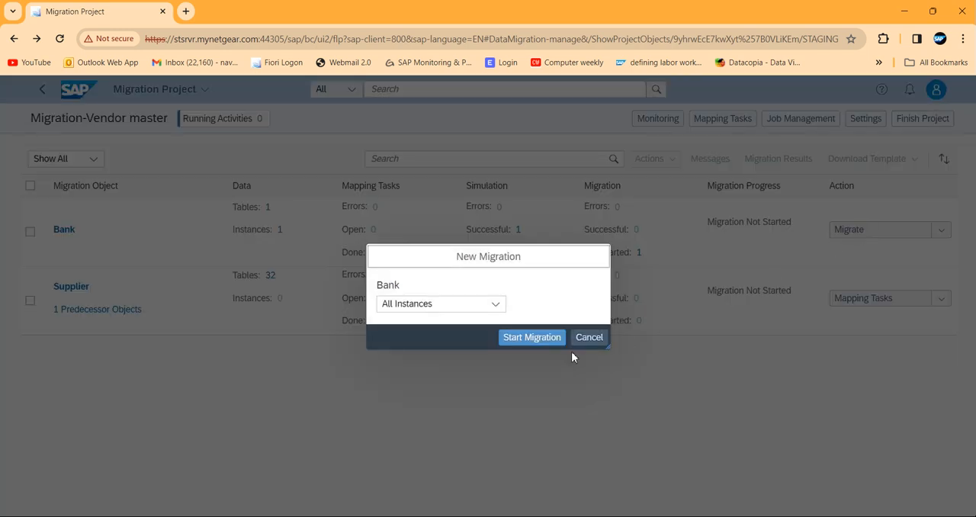
left_click(533, 337)
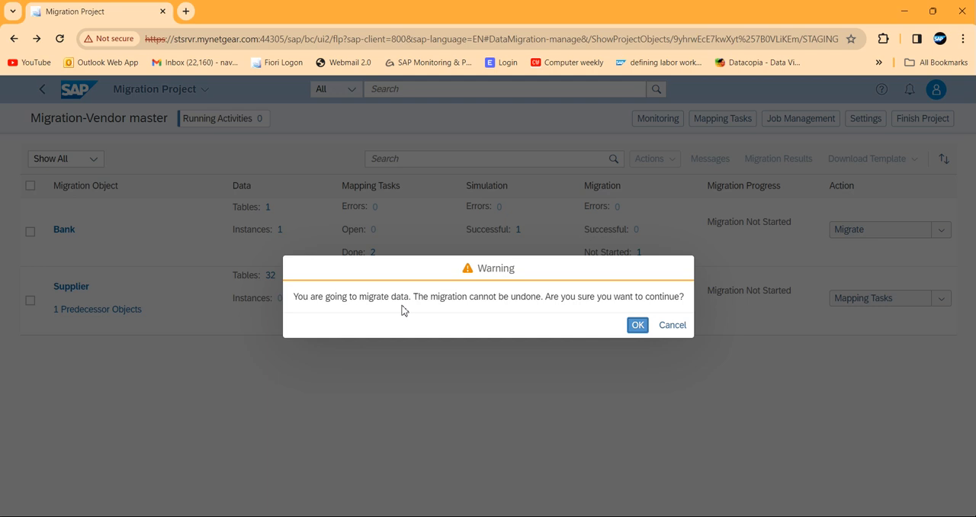
left_click(637, 325)
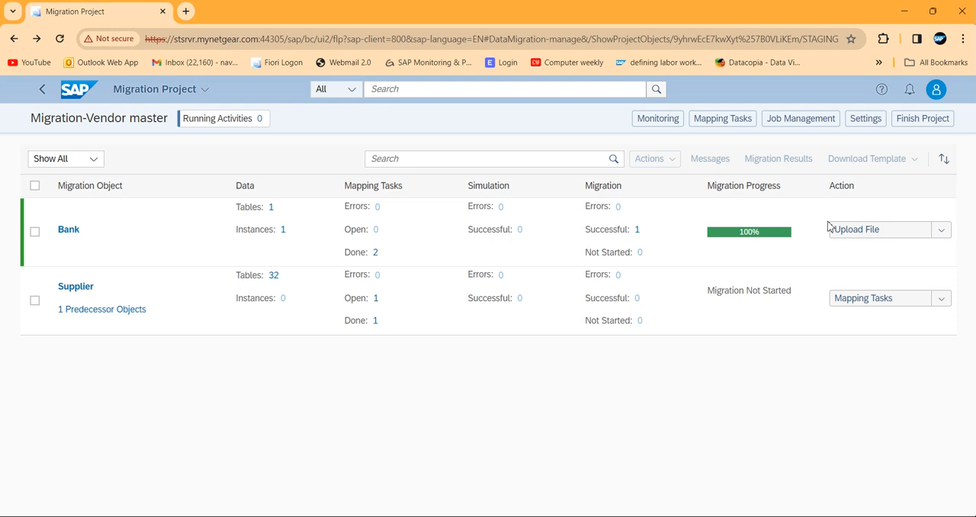
Confirm the Supplier task Use Supplier ID for Integration with External Systems with the target value 00001 (No Integration).
left_click(869, 301)
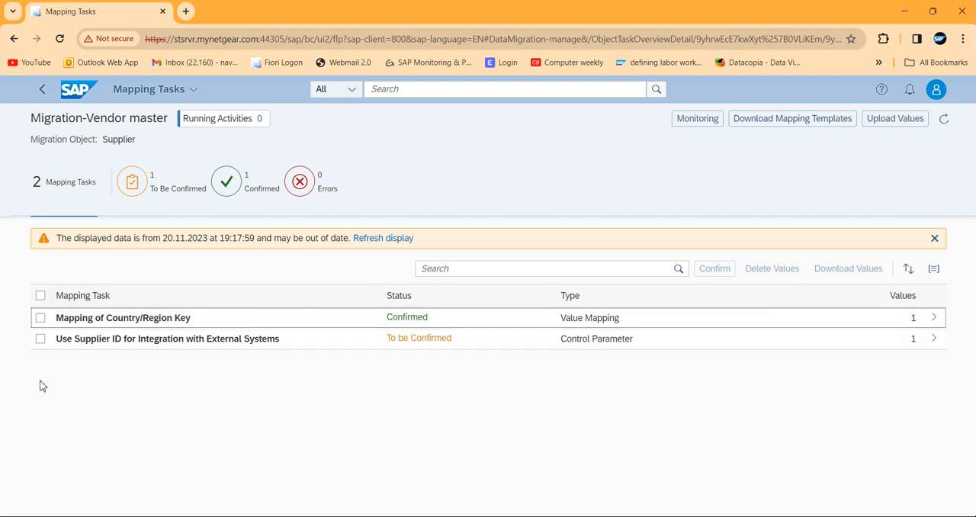
left_click(41, 339)
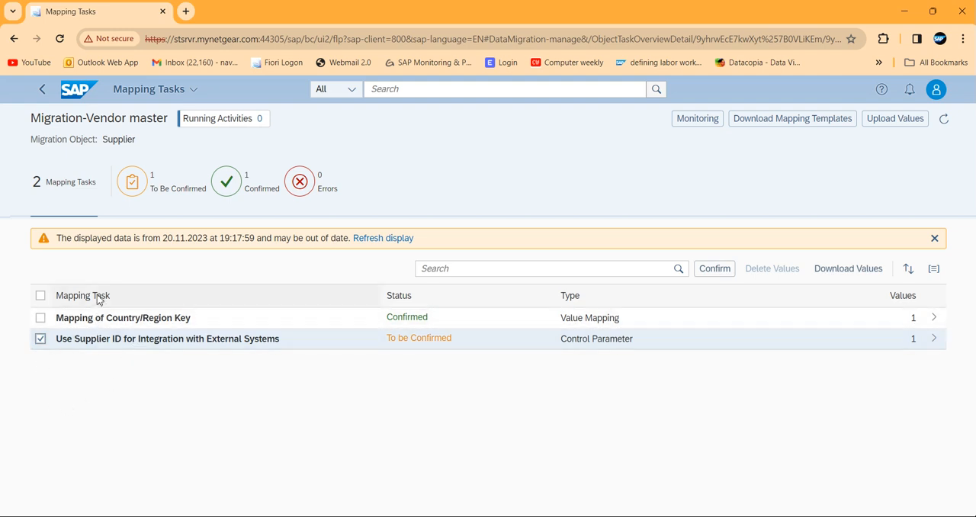
left_click(146, 341)
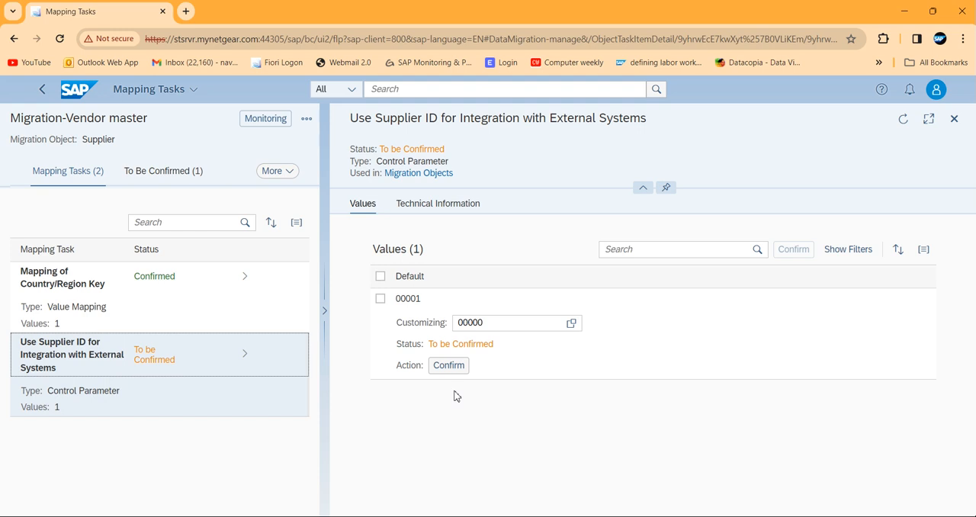
left_click(451, 366)
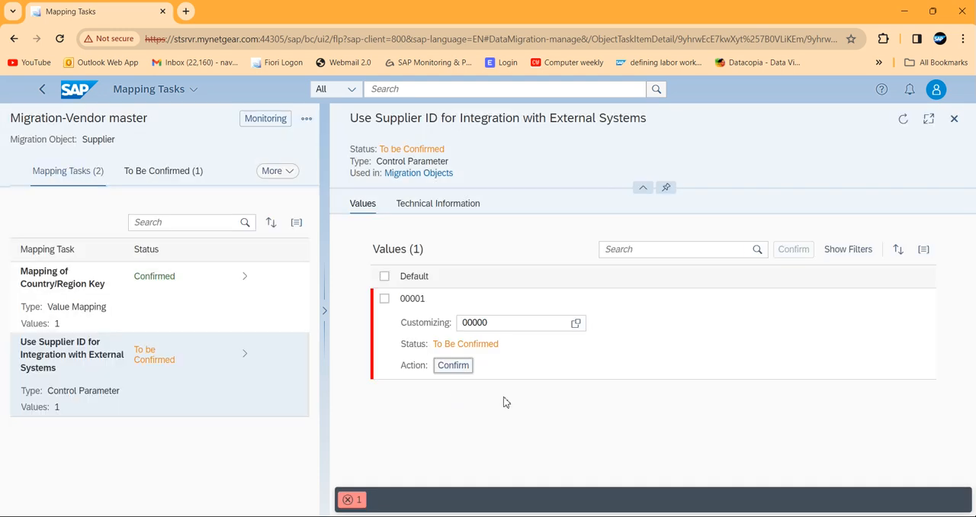
left_click(576, 324)
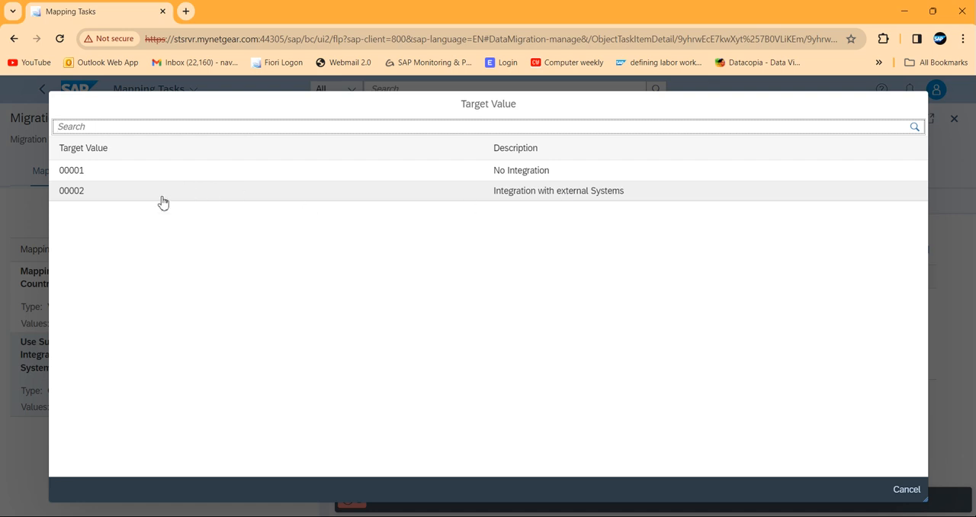
left_click(104, 178)
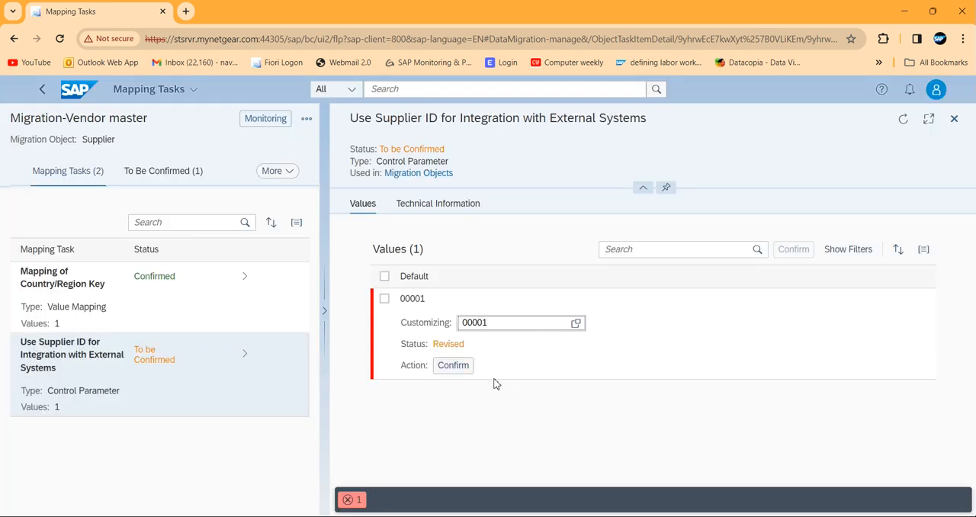
left_click(453, 366)
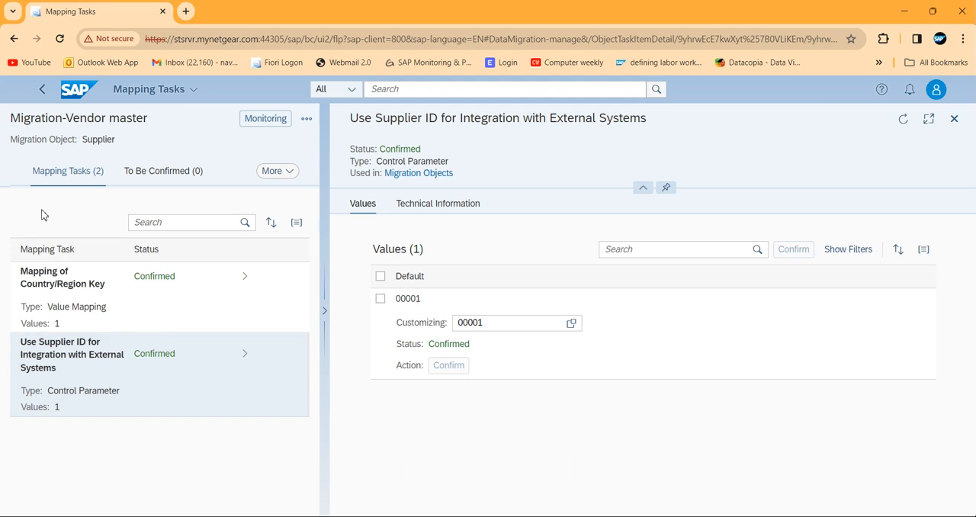
Return to the project overview and download the Supplier object's migration template as an XML file.
left_click(43, 90)
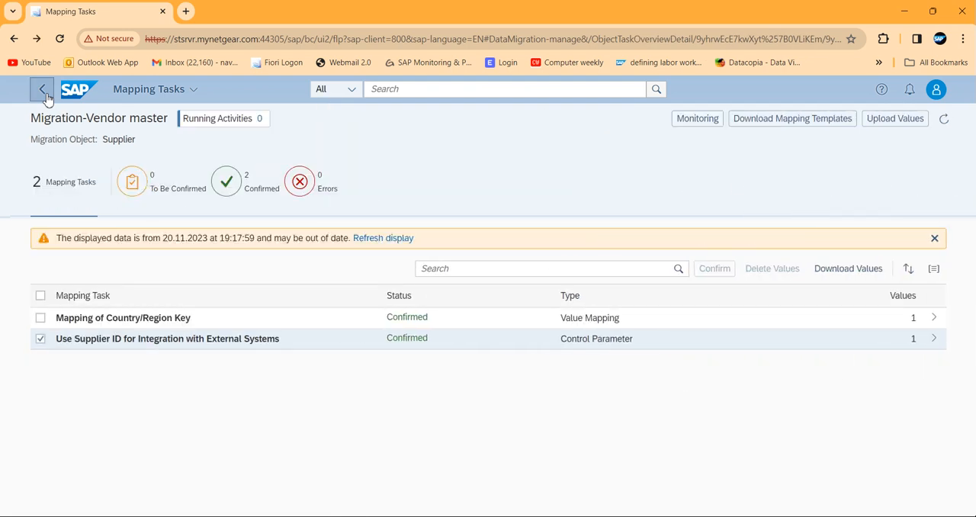
left_click(44, 91)
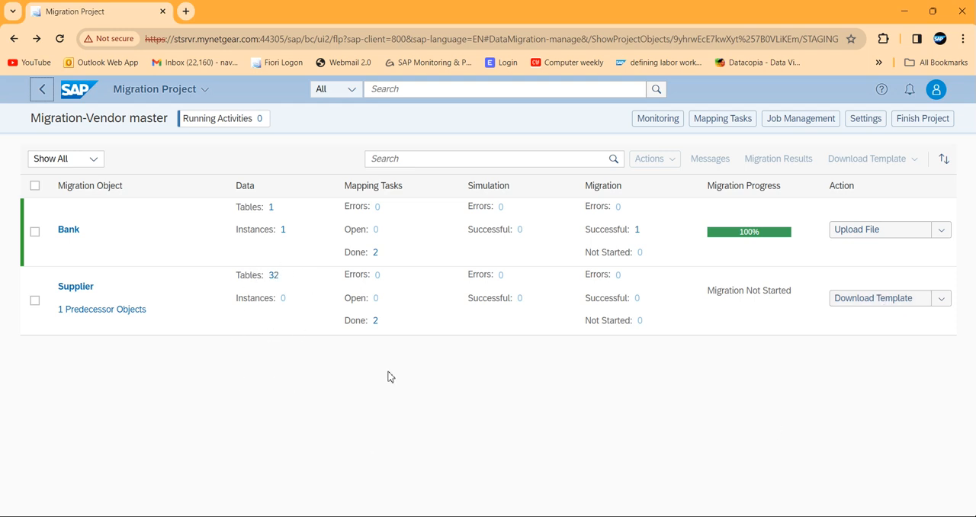
left_click(883, 300)
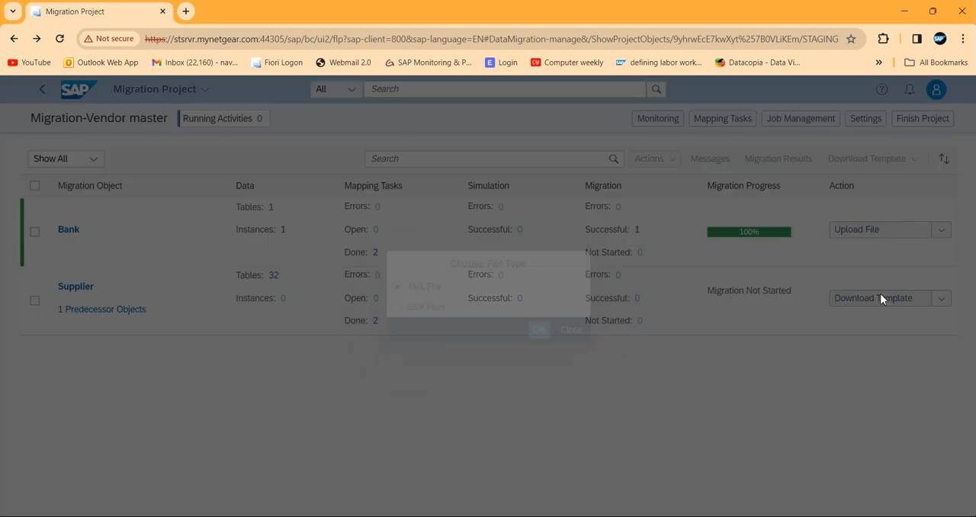
left_click(541, 331)
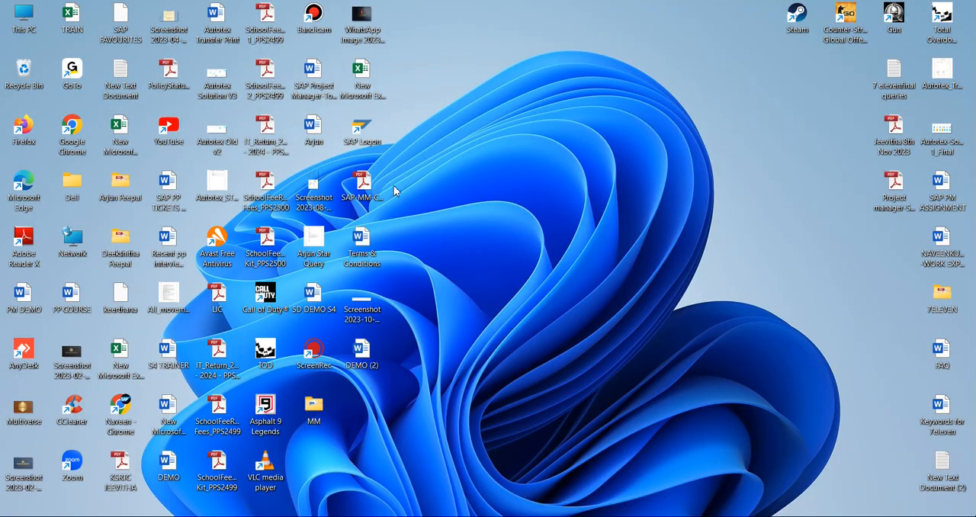
Switch to Excel through an existing desktop workbook and open Source data for Supplier.xml from the Downloads folder.
double_click(364, 81)
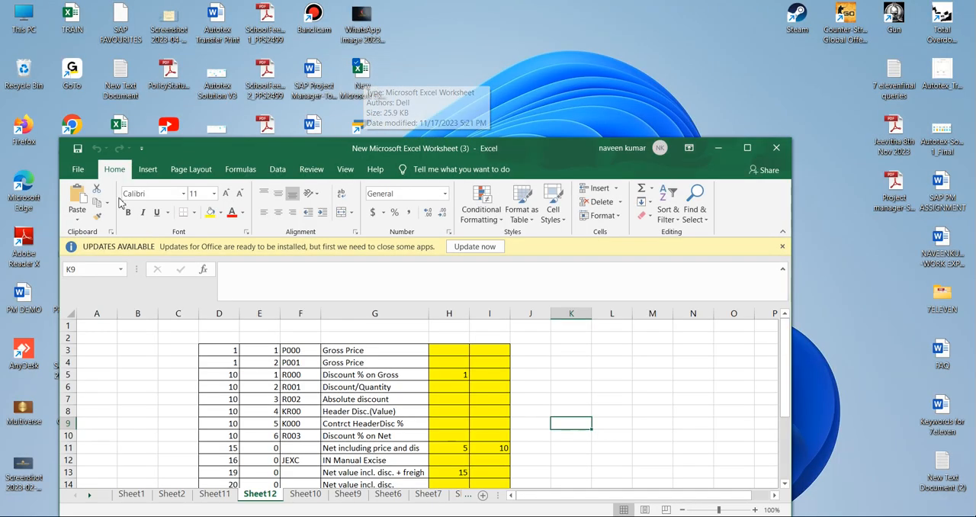
left_click(78, 170)
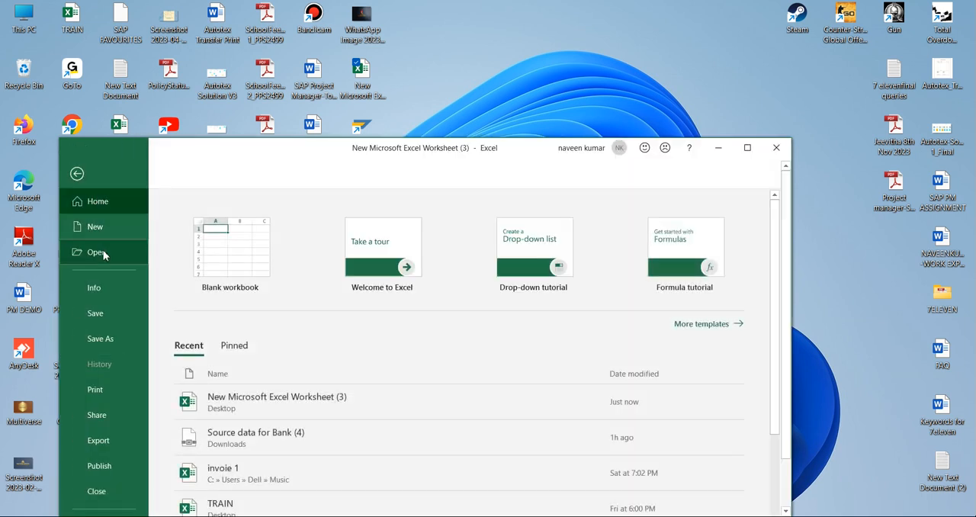
left_click(103, 252)
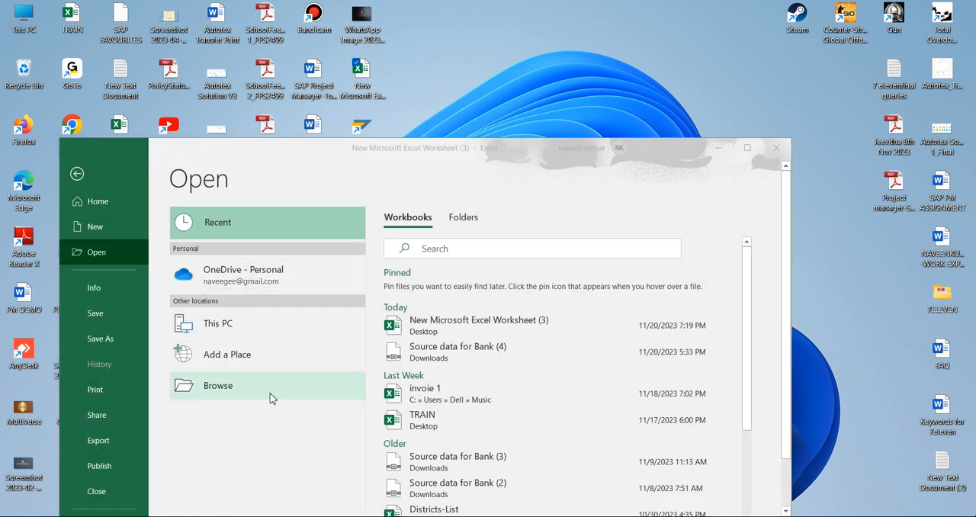
left_click(271, 397)
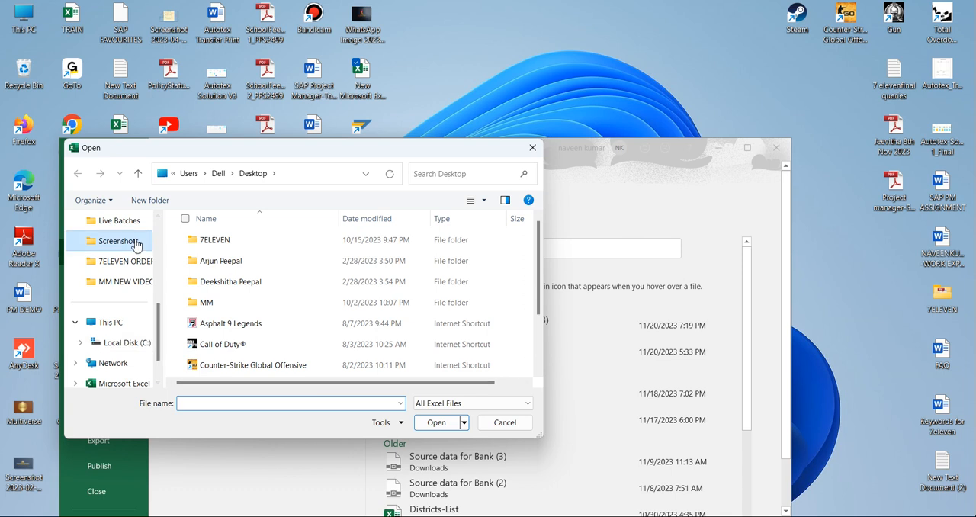
left_click(118, 241)
scroll(126, 240, "up", 3)
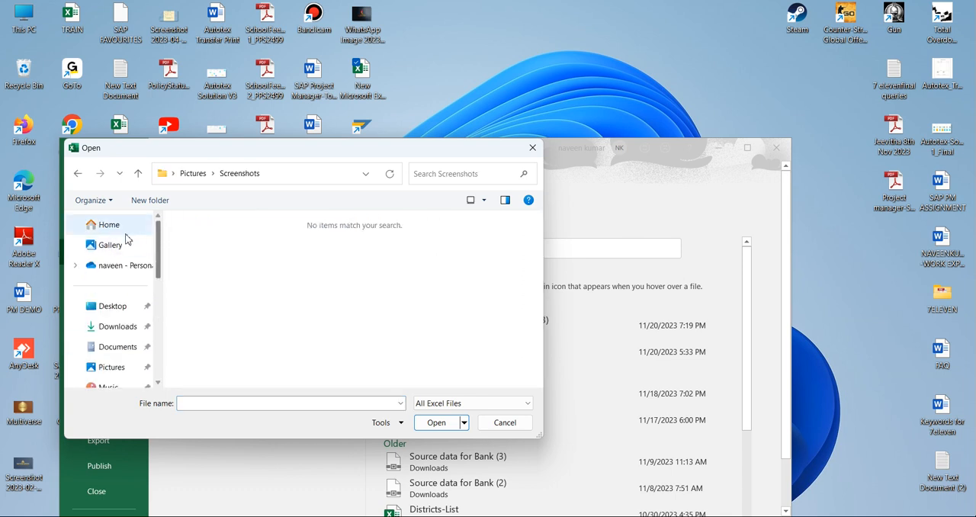
left_click(116, 326)
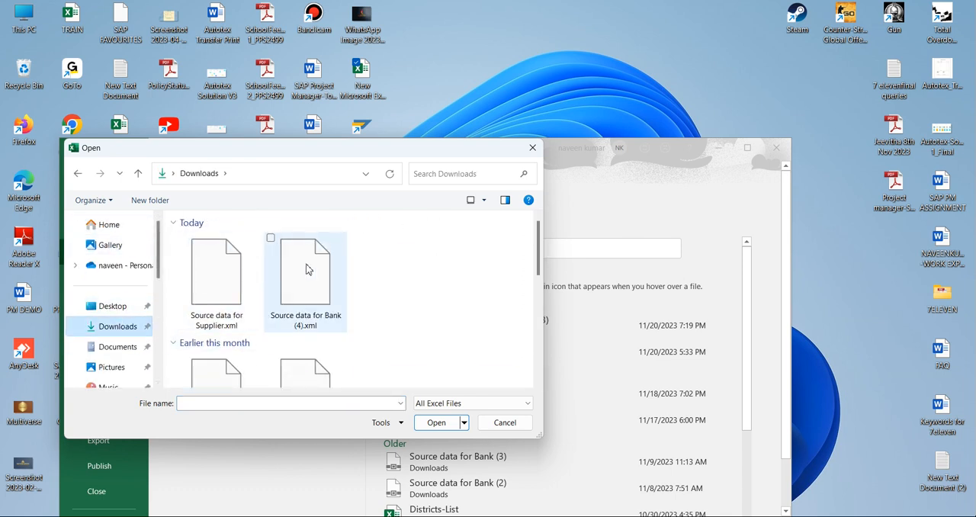
left_click(212, 271)
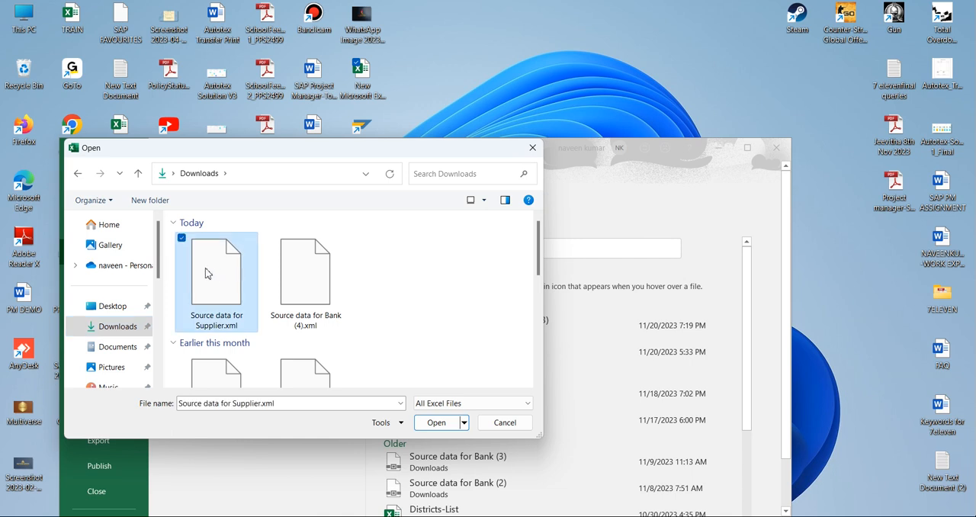
double_click(211, 272)
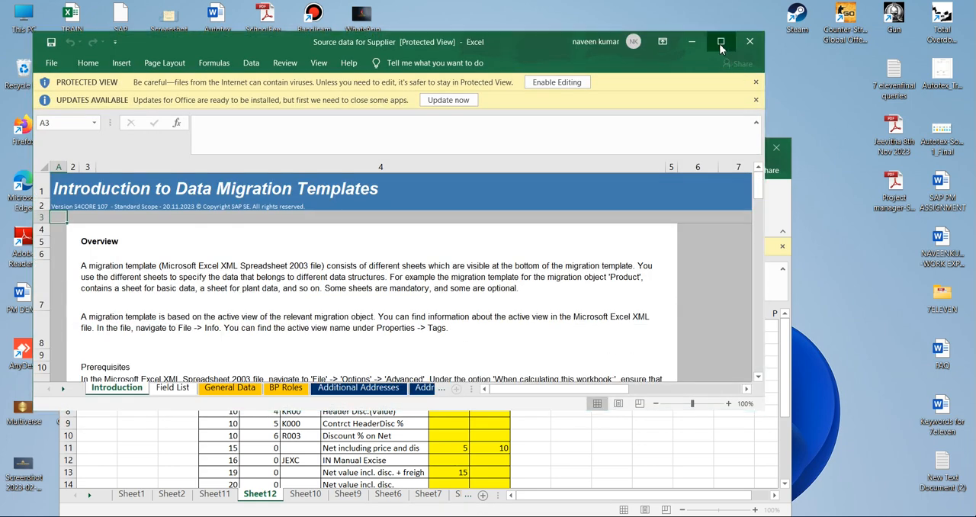
Maximize the Supplier template window, enable editing and dismiss the Office update notice.
left_click(720, 41)
left_click(505, 51)
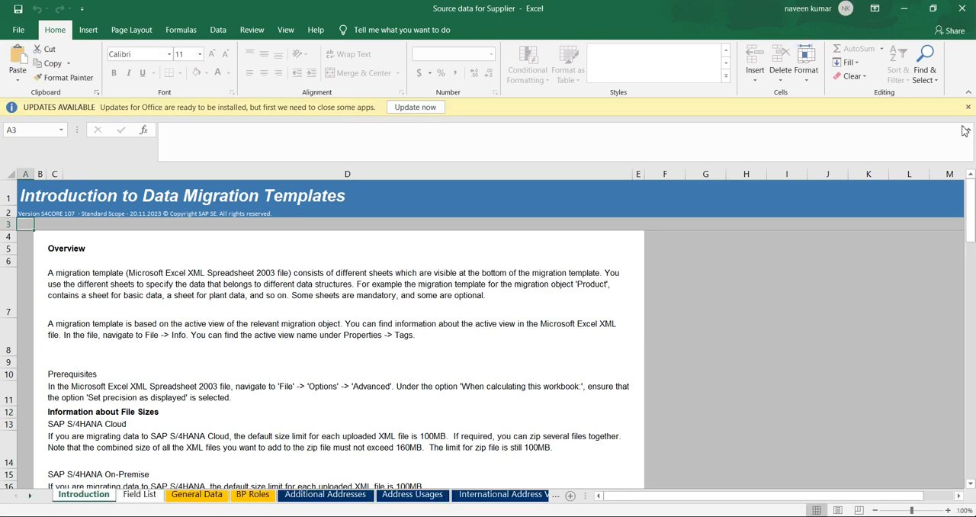
left_click(967, 107)
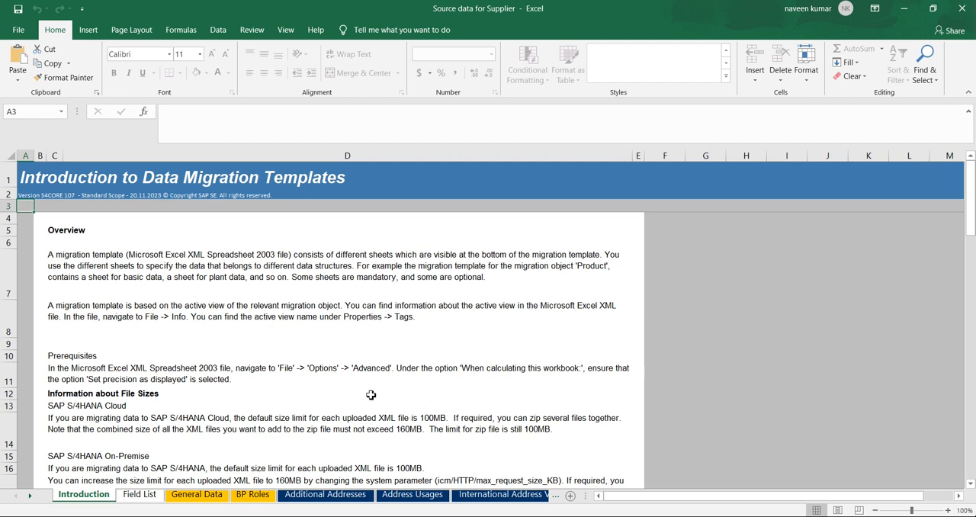
Look through the Field List sheet for the Supplier fields, their importance, types and lengths.
left_click(140, 495)
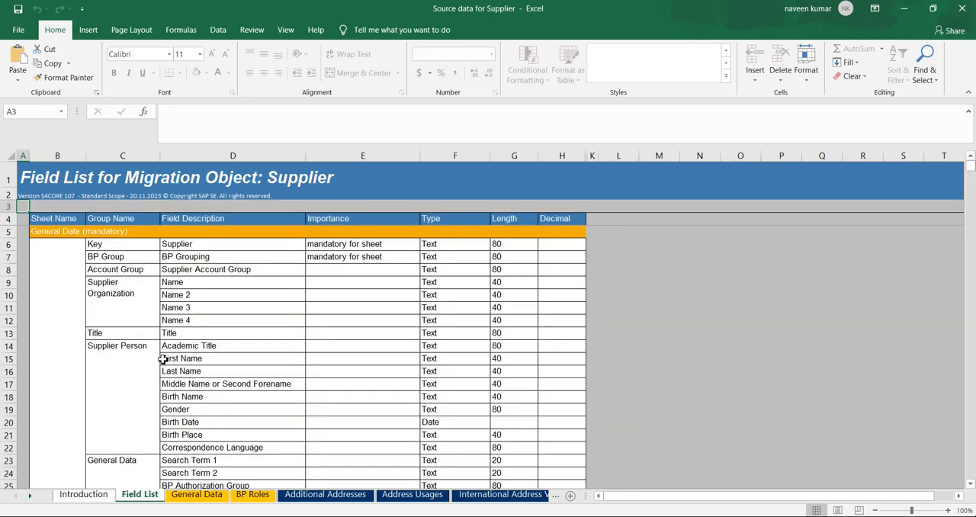
scroll(162, 359, "down", 2)
scroll(163, 360, "down", 12)
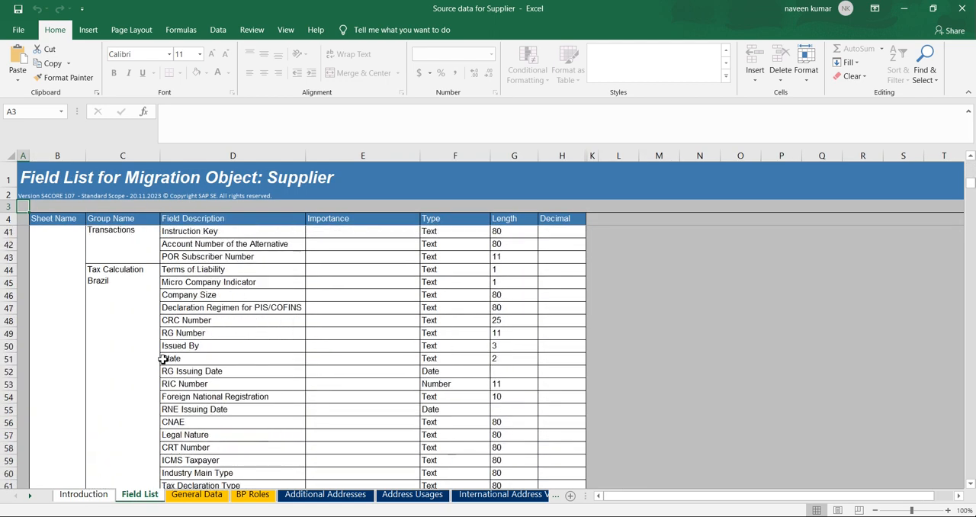
scroll(162, 360, "down", 20)
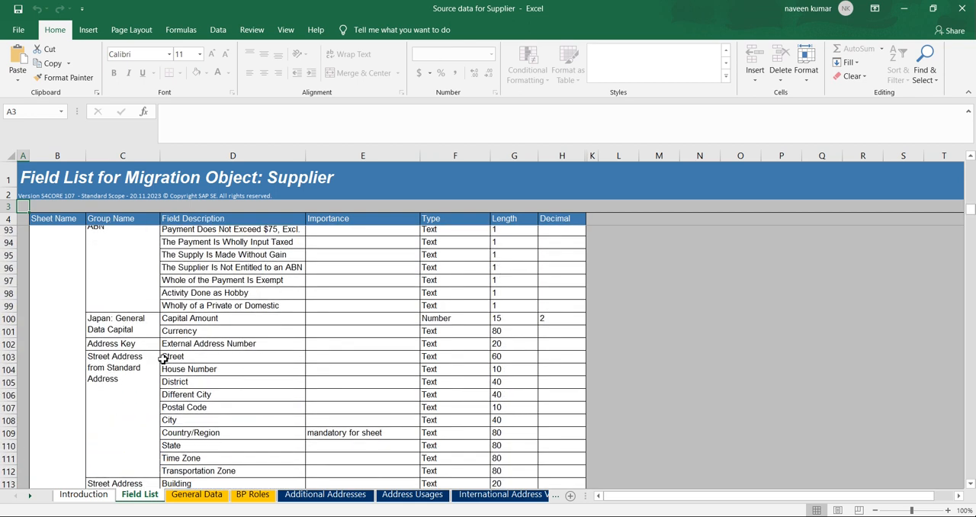
scroll(163, 359, "down", 5)
scroll(162, 359, "up", 20)
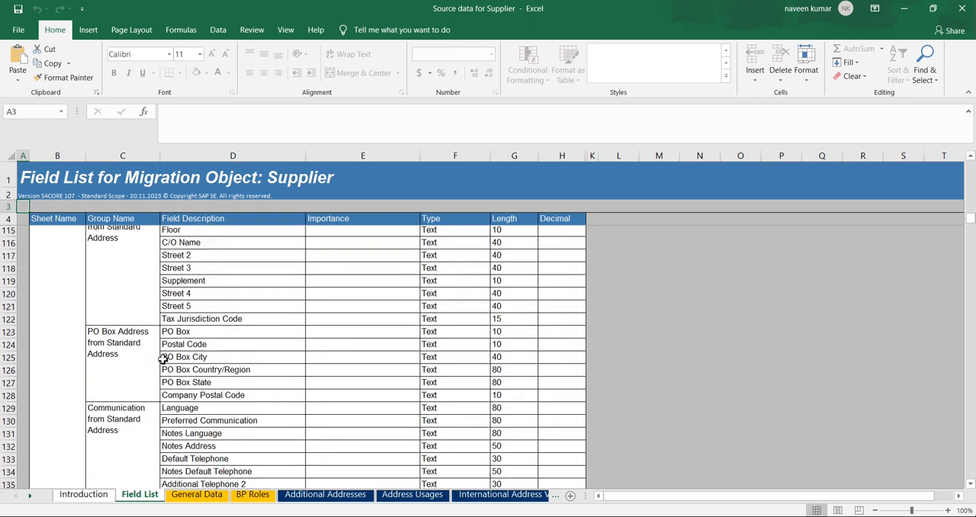
scroll(162, 359, "up", 20)
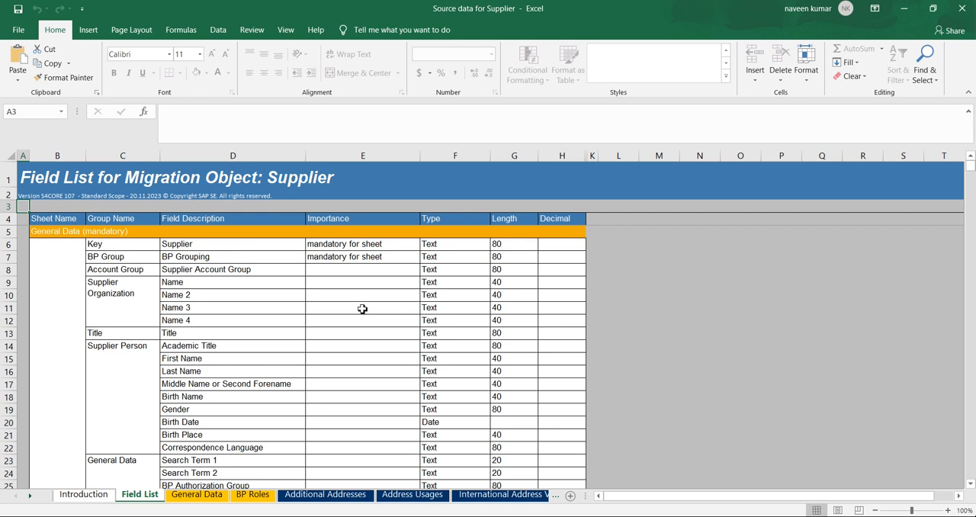
Open the General Data sheet and enlarge header row 8 to reveal the field descriptions.
left_click(189, 496)
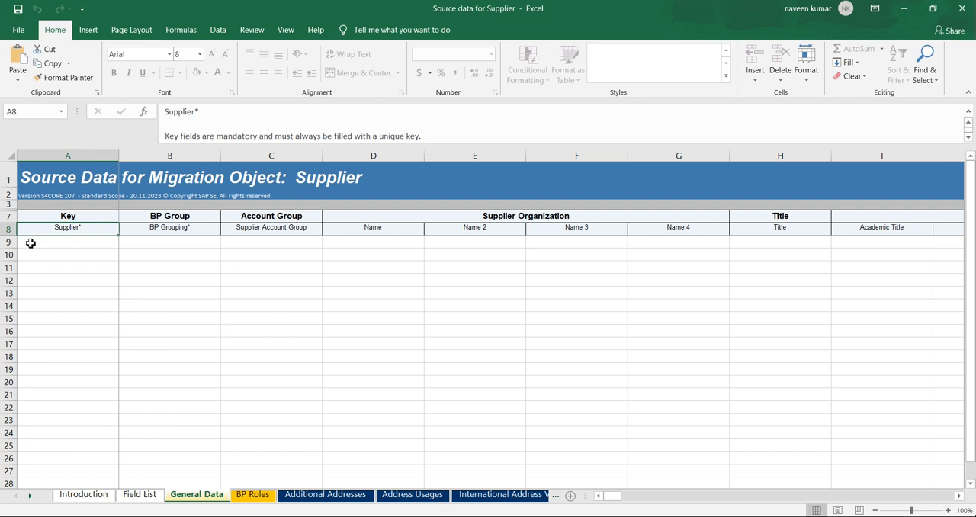
left_click_drag(15, 236, 14, 313)
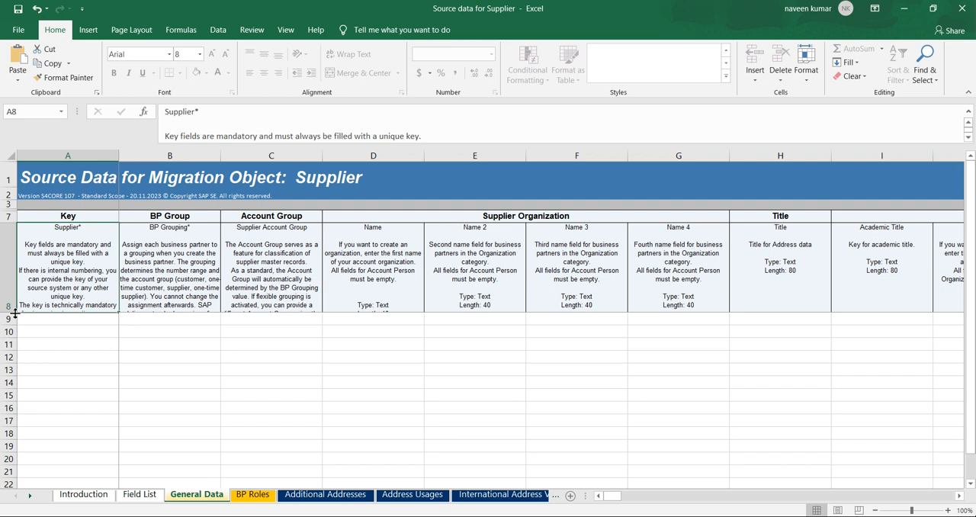
Examine the Key, BP Group, Account Group and Supplier Organization columns of the General Data sheet, and select data row 9.
left_click(88, 318)
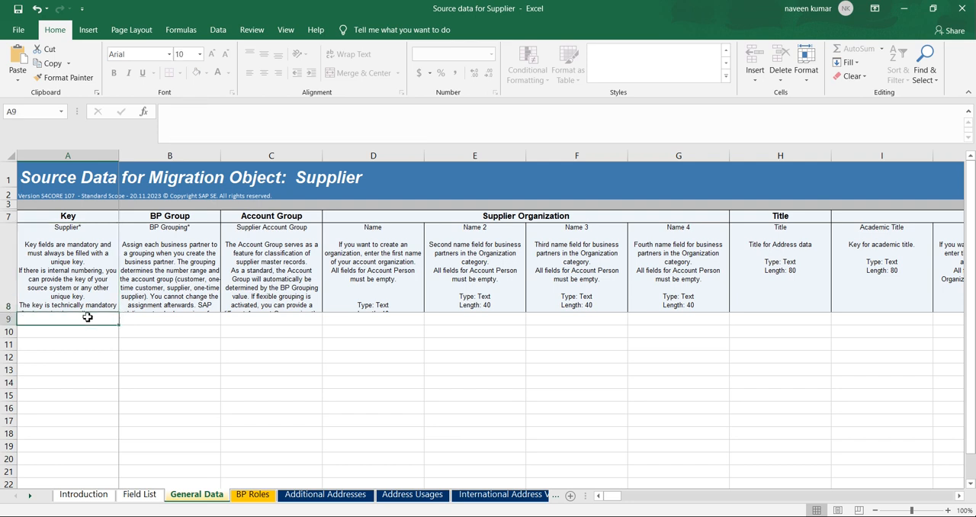
left_click(171, 322)
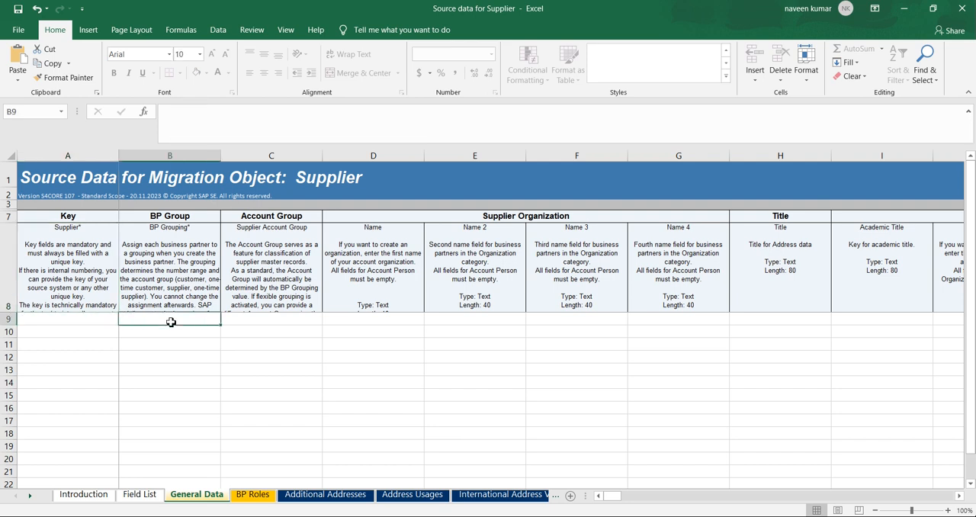
left_click(279, 322)
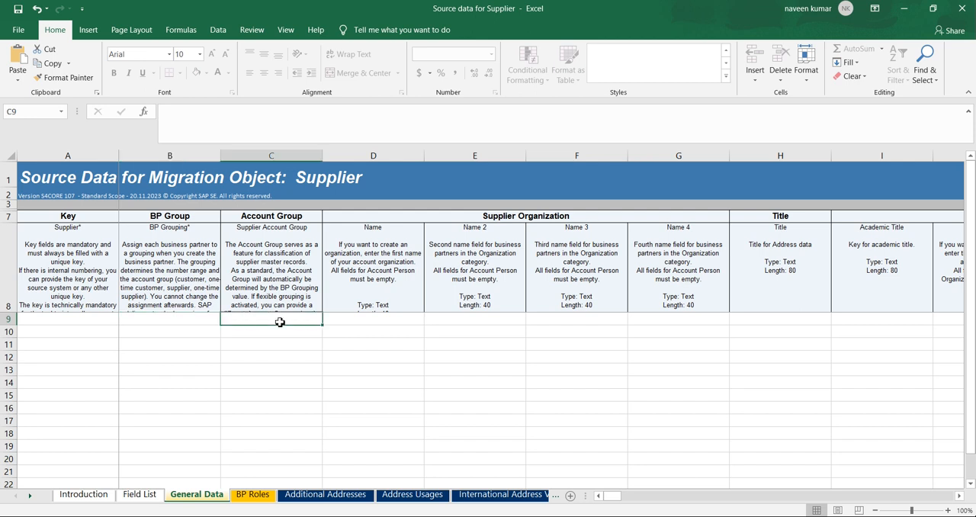
left_click(361, 322)
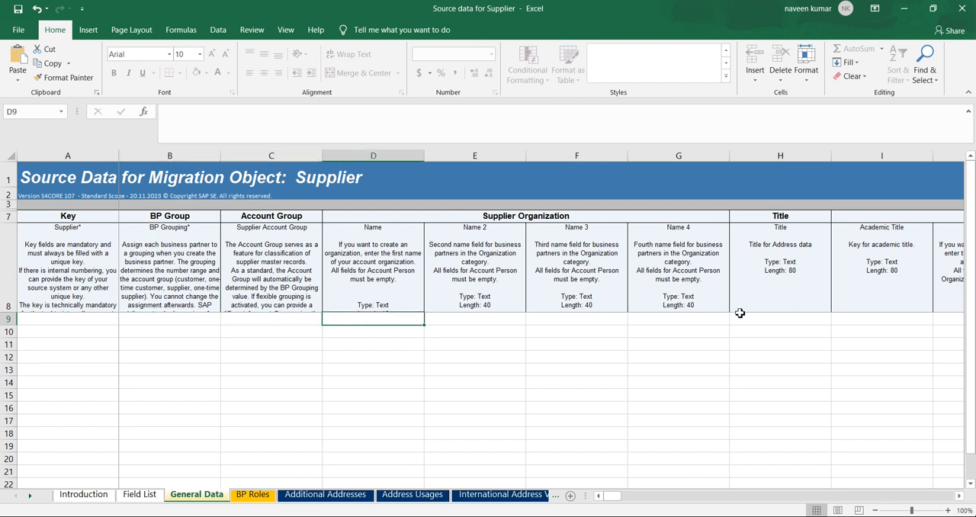
left_click(703, 324)
mouse_move(612, 496)
left_mouse_down()
mouse_move(642, 499)
mouse_move(612, 496)
left_mouse_up()
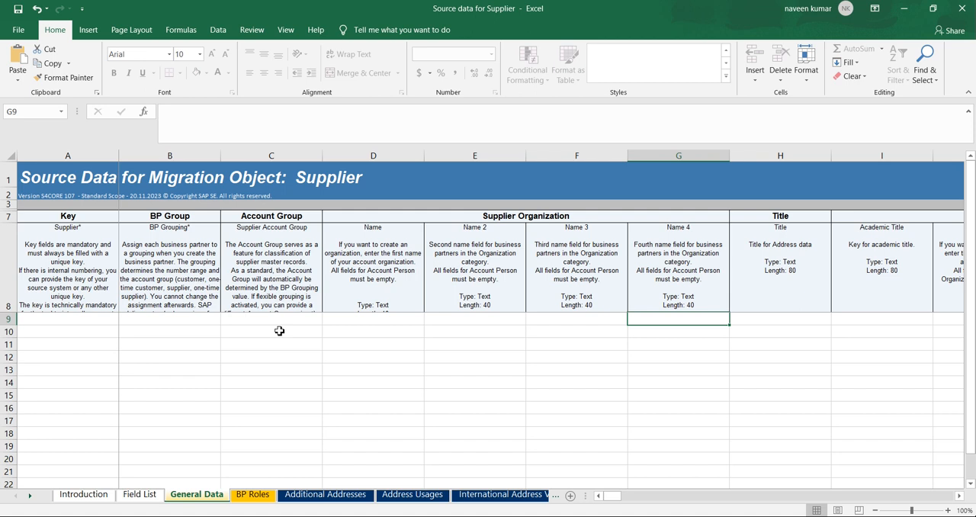
left_click(279, 331)
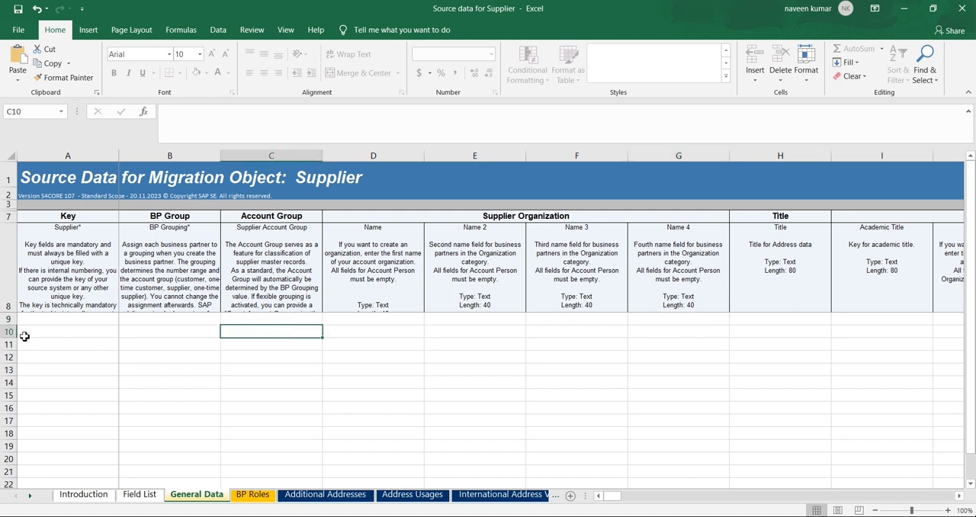
left_click(5, 319)
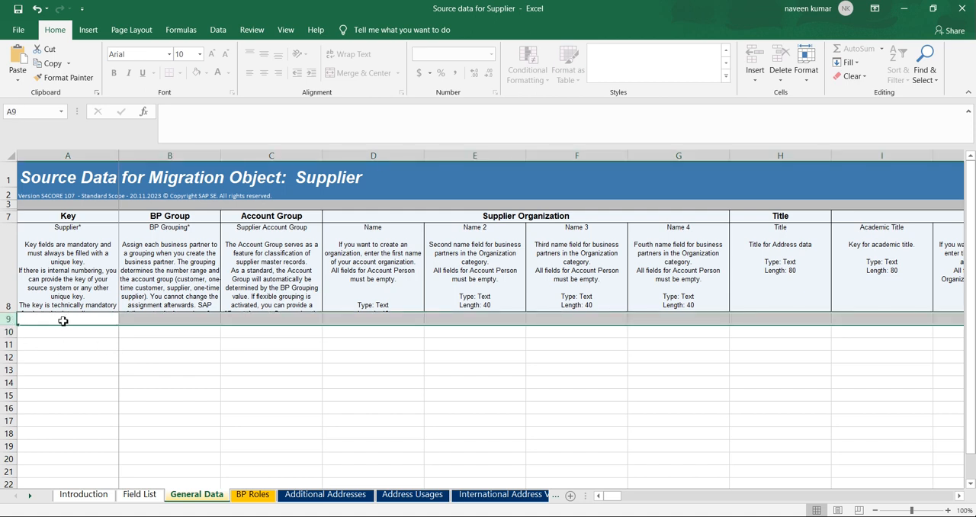
Point out the empty data rows 10 to 13 below the headers on the General Data sheet and select cell A16.
left_click(6, 332)
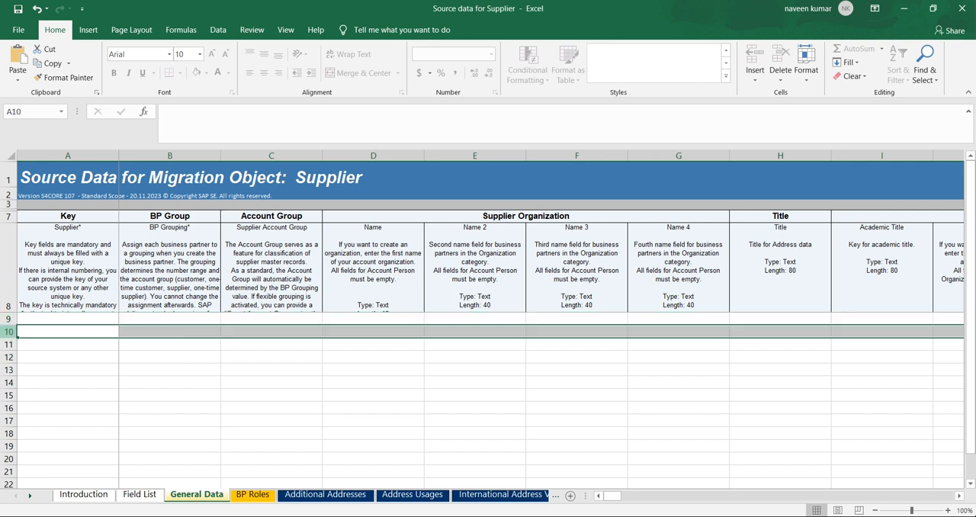
left_click(7, 345)
left_click(7, 358)
left_click(7, 370)
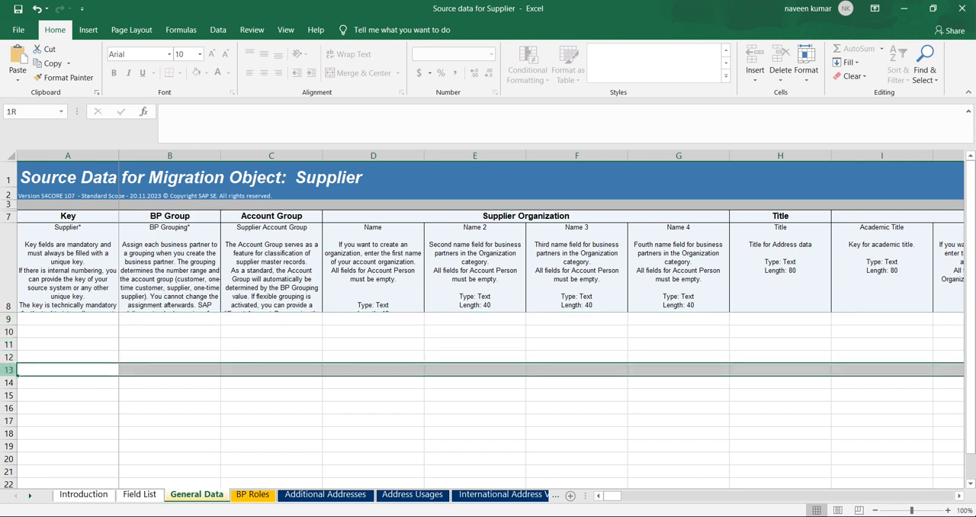
left_click(66, 407)
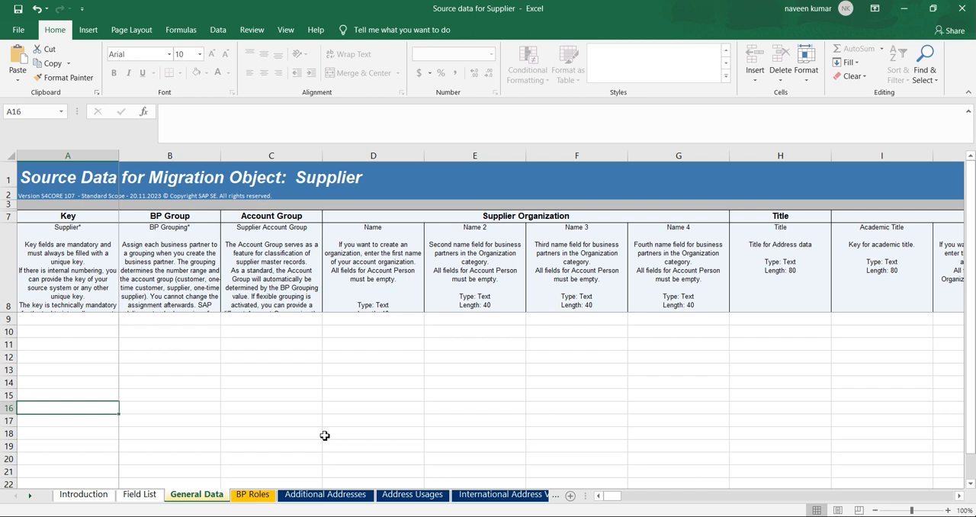
Open the BP Roles sheet and examine its Supplier and BP Role columns, including their first data cells in row 9.
left_click(252, 494)
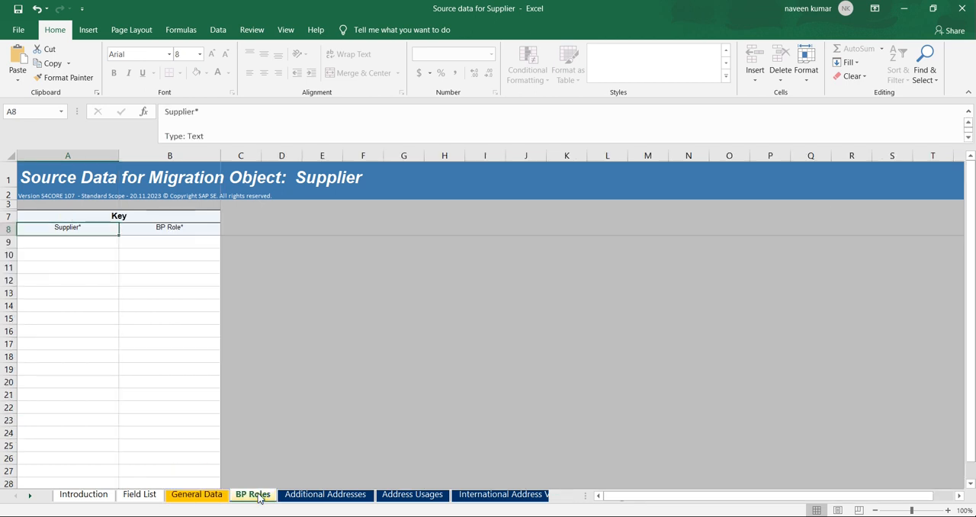
left_click(147, 281)
left_click(142, 242)
left_click(84, 241)
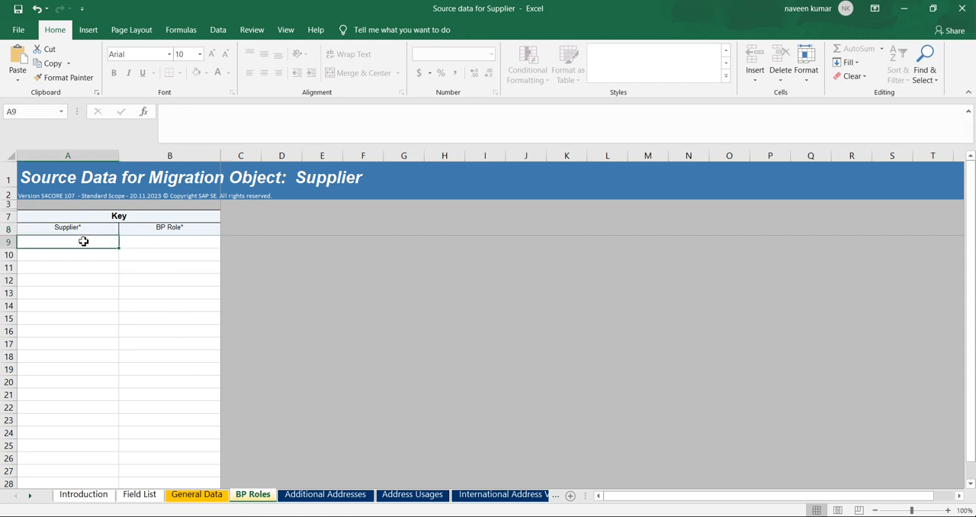
Look through the optional sheets from Additional Addresses through General Texts and Withholding Tax Data to Purchasing Organization Data.
left_click(324, 495)
left_click(404, 495)
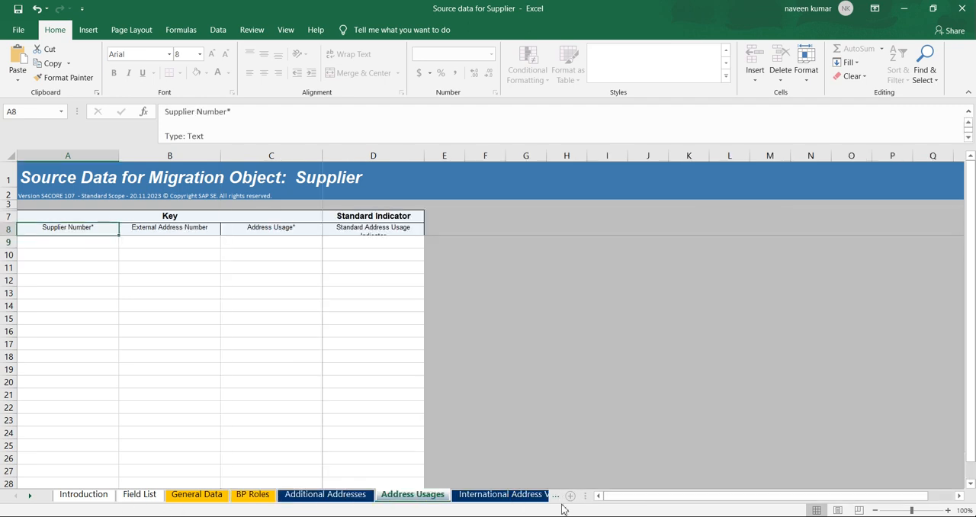
left_click(522, 494)
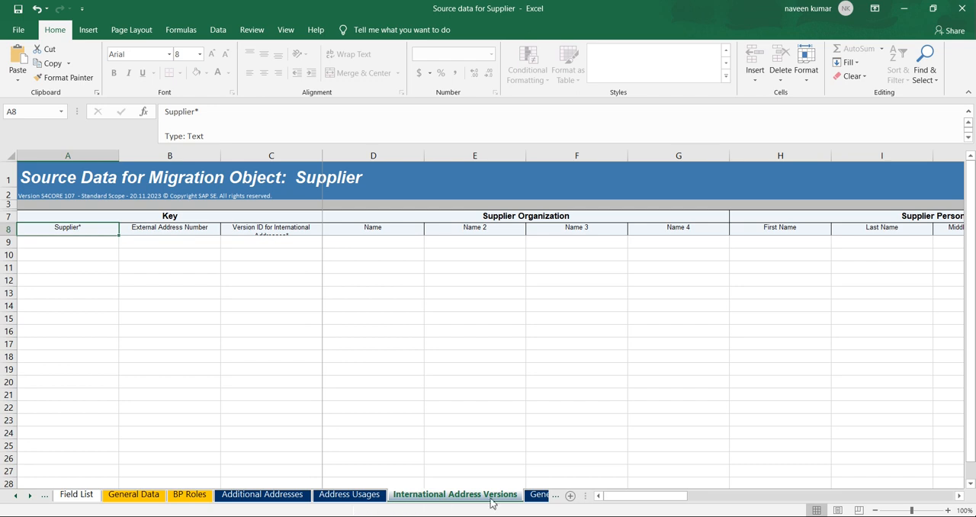
left_click(538, 496)
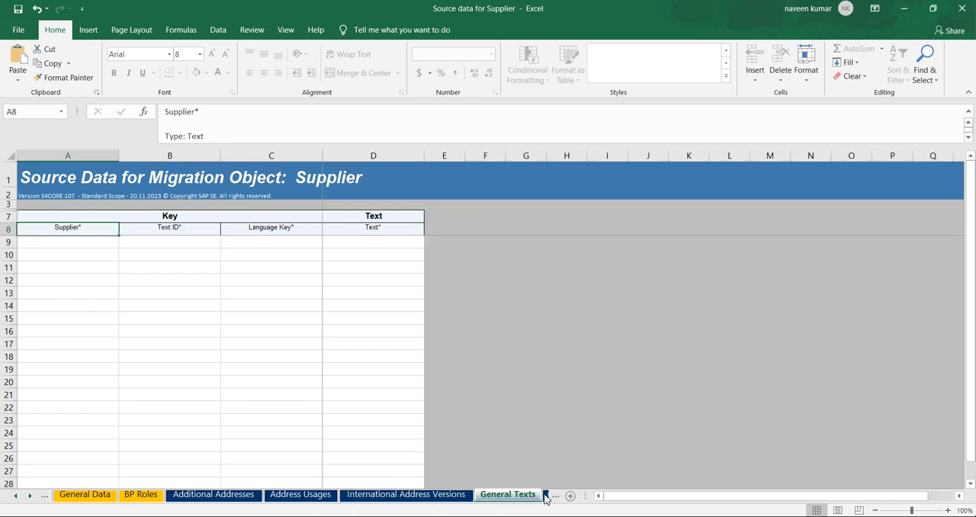
left_click(545, 496)
left_click(536, 496)
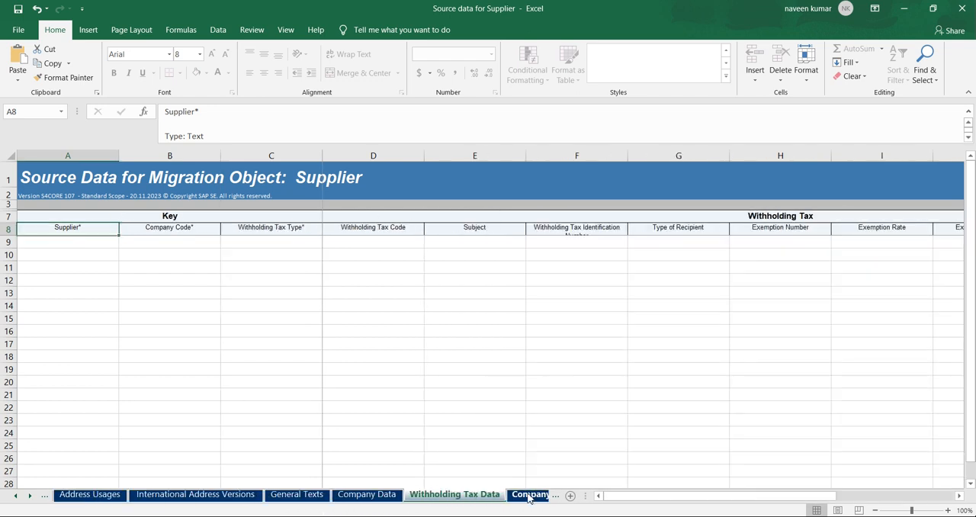
left_click(528, 496)
left_click(529, 495)
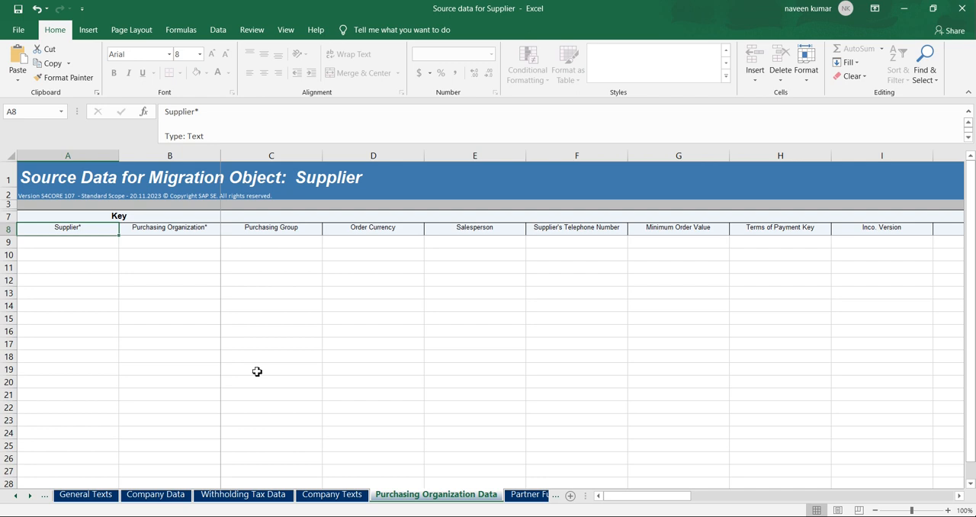
Minimize the Supplier template, switch back to the Migration-Vendor master project in Chrome and reload the page.
left_click(911, 9)
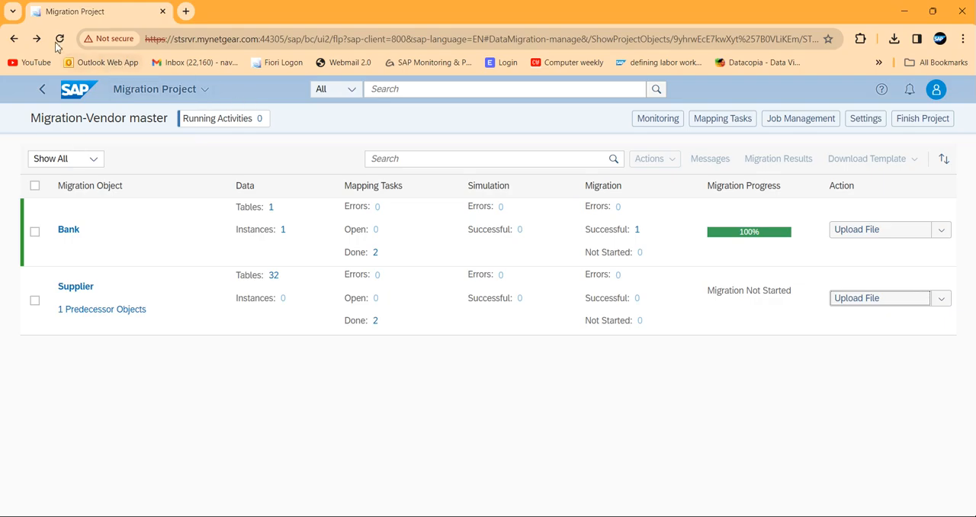
left_click(60, 38)
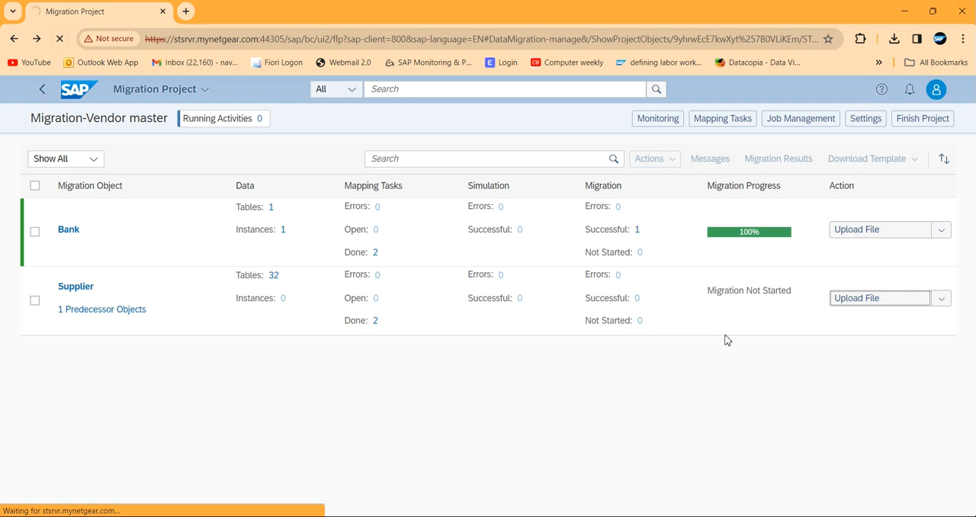